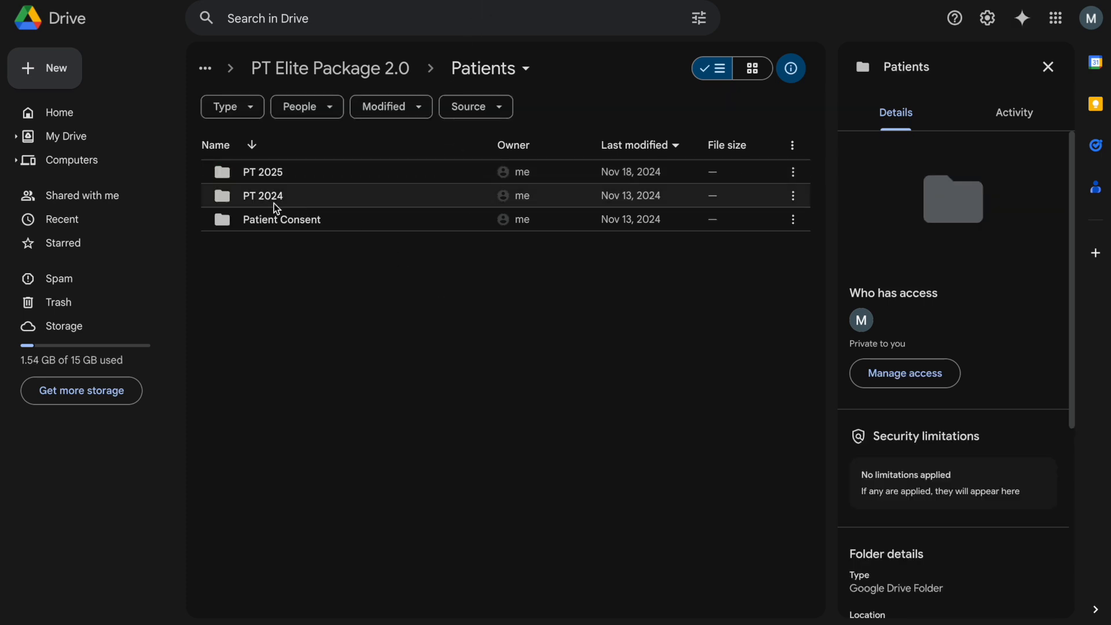
# - Create a new folder named PT 2025 in the Patients folder
pyautogui.click(51, 81)
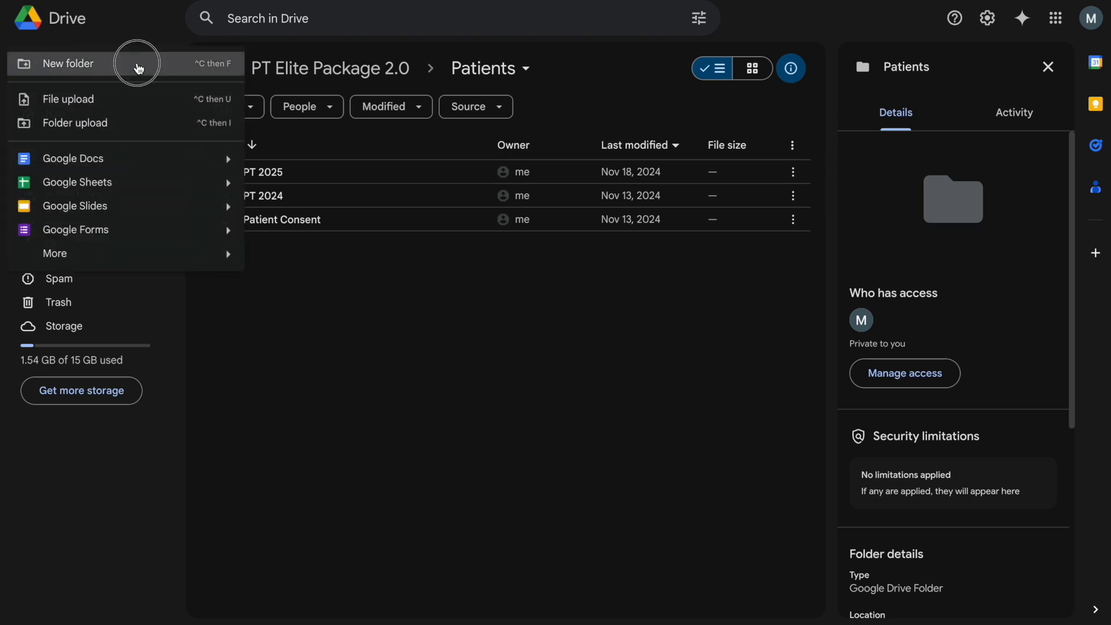
pyautogui.click(208, 67)
pyautogui.write('PT')
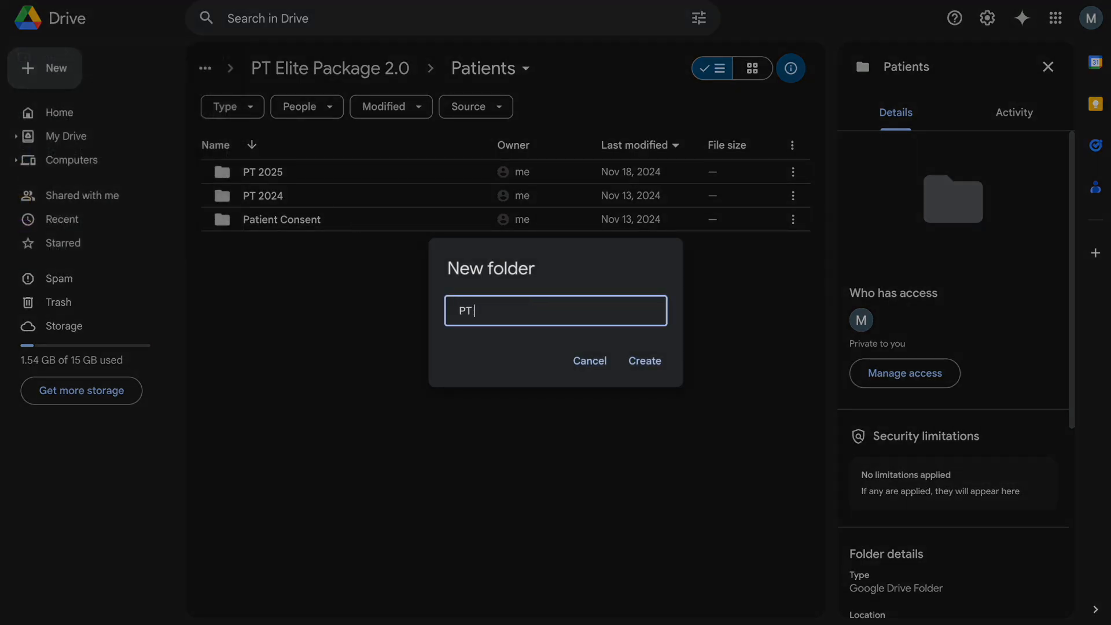
pyautogui.write(' 2025')
pyautogui.click(647, 361)
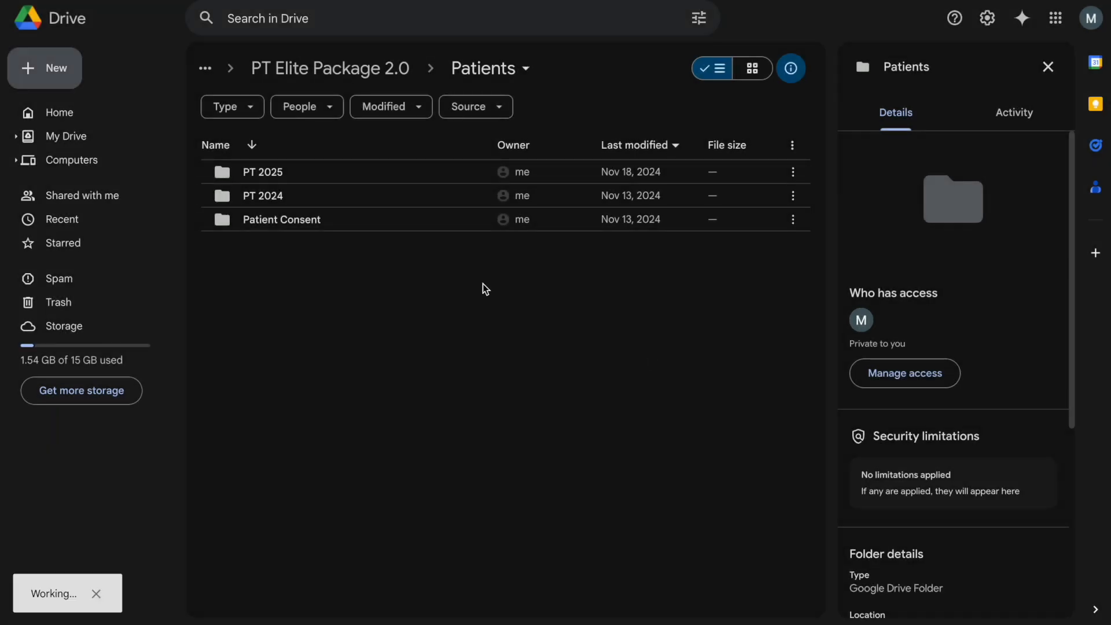
# - Rename the new folder to PT 2026, then open the PT 2025 folder
pyautogui.rightClick(281, 167)
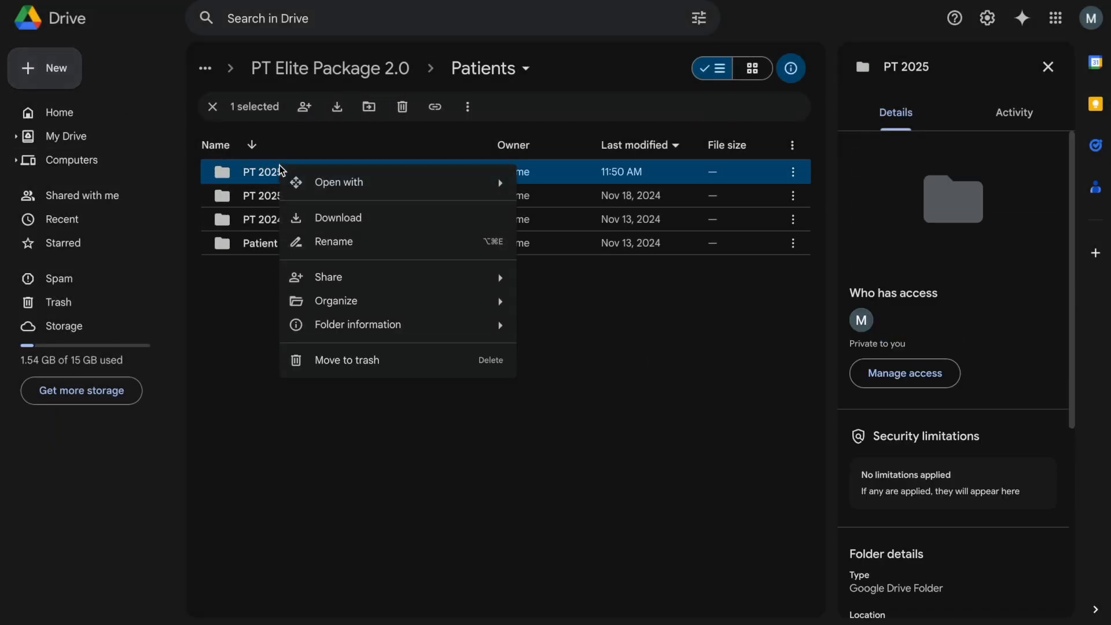
pyautogui.click(354, 243)
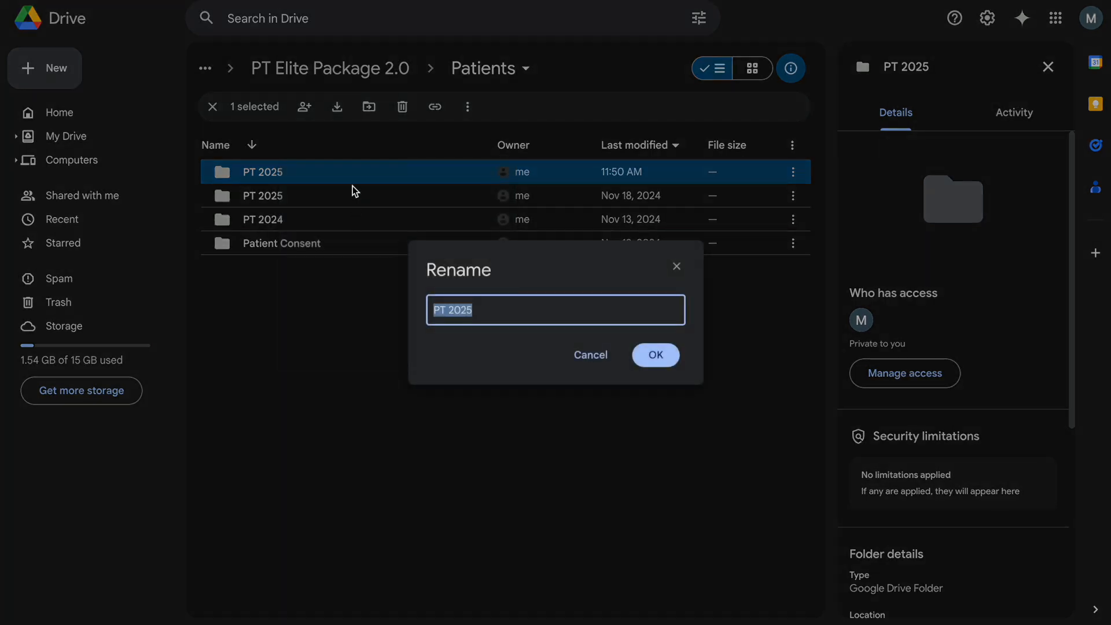
pyautogui.click(549, 321)
pyautogui.press('BackSpace')
pyautogui.write('6')
pyautogui.press('Return')
pyautogui.click(572, 395)
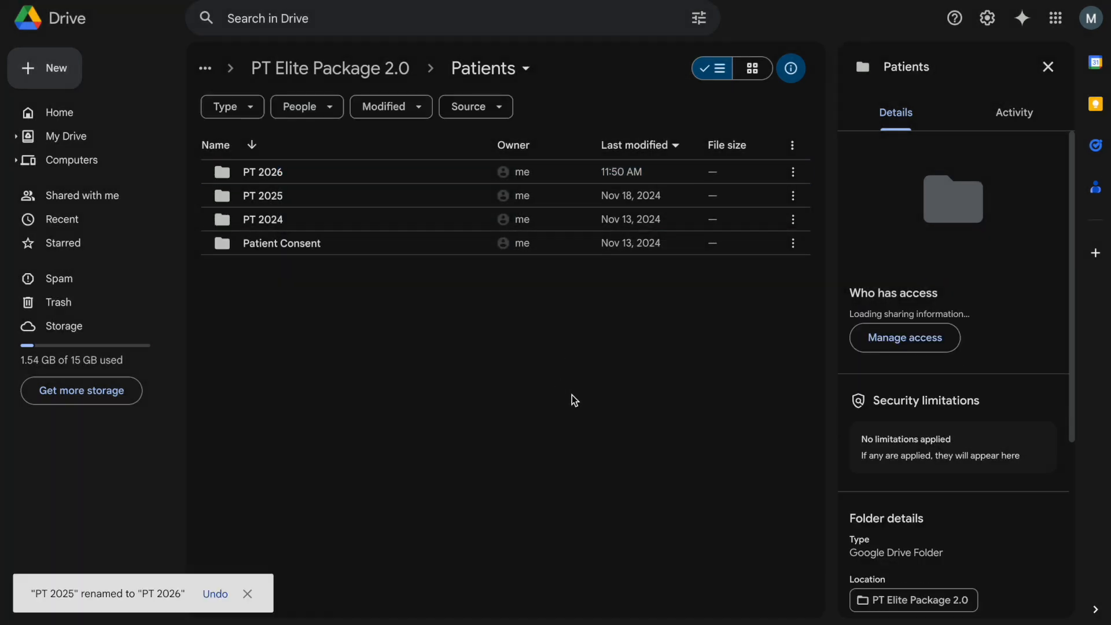
pyautogui.doubleClick(332, 199)
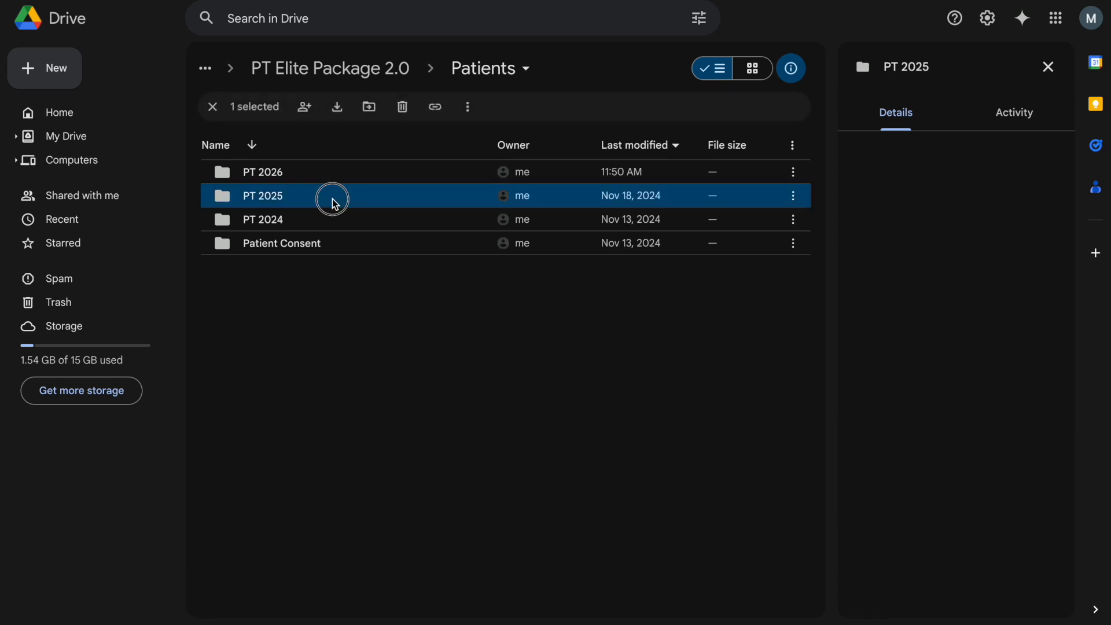
# - Open the therapist's folder inside PT 2025
pyautogui.click(328, 179)
pyautogui.doubleClick(328, 179)
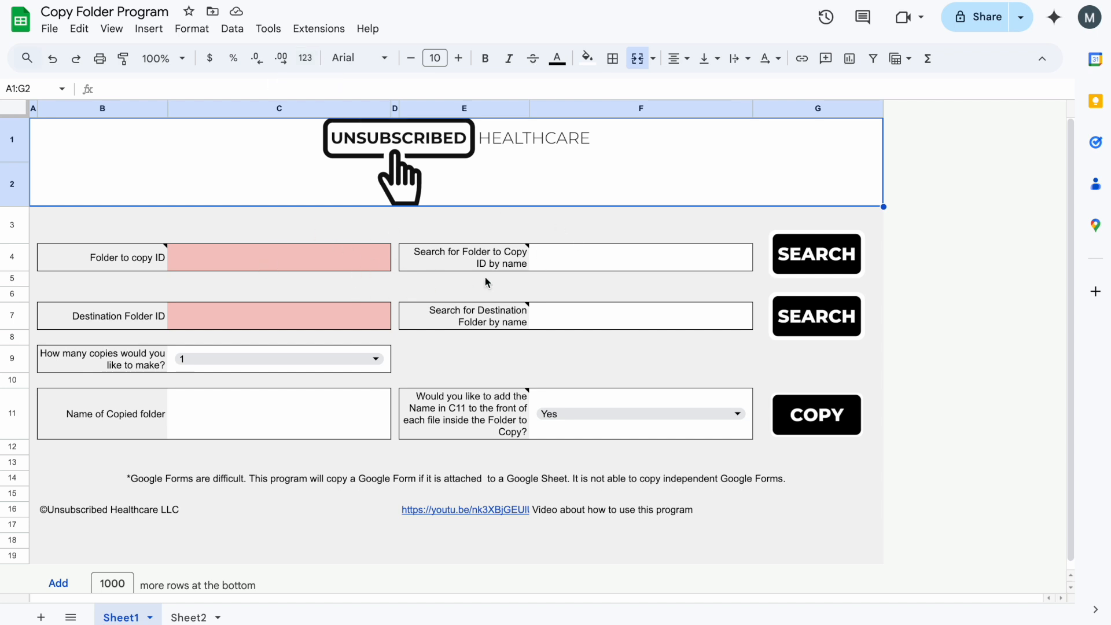
# - Copy the therapist folder's ID from the Drive address and paste it into cell C4
pyautogui.click(617, 237)
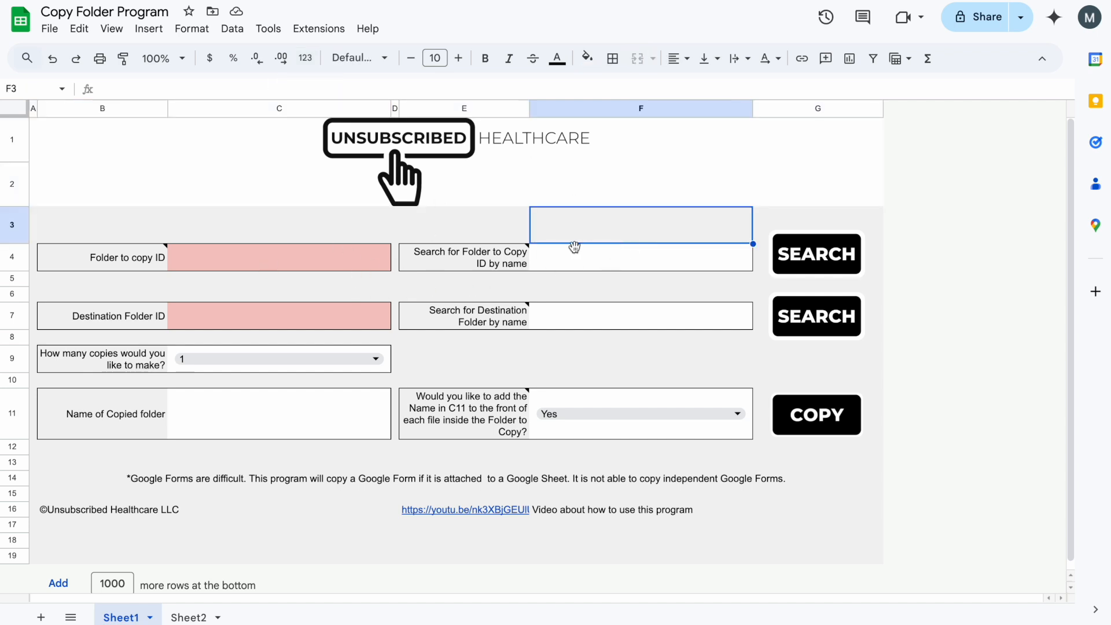
pyautogui.click(584, 252)
pyautogui.click(299, 255)
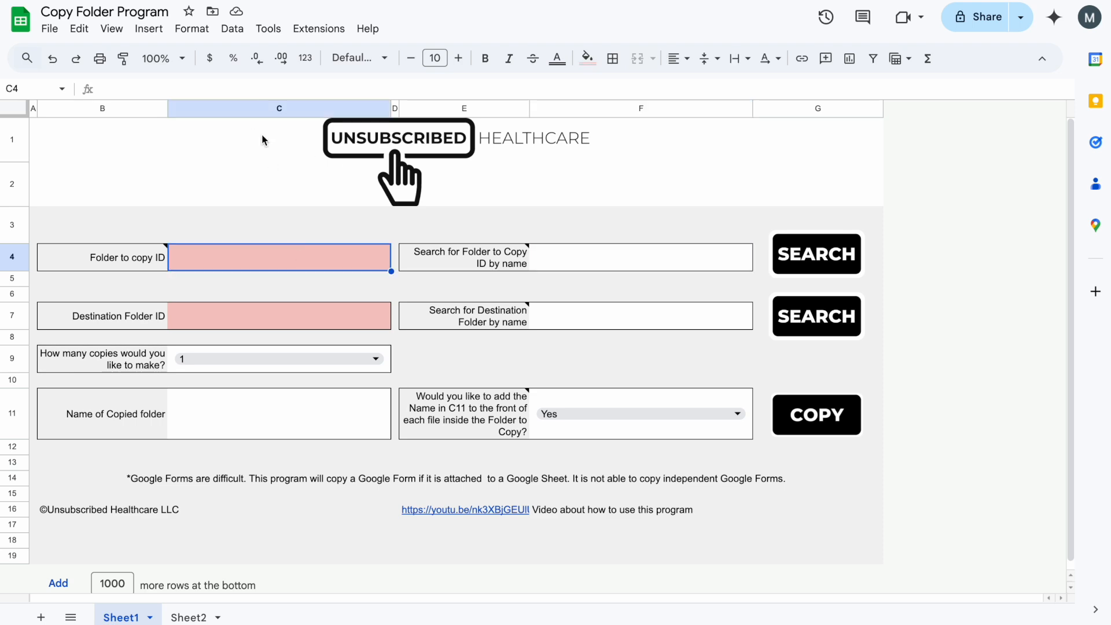
pyautogui.click(278, 2)
pyautogui.moveTo(277, 1); pyautogui.dragTo(232, 2)
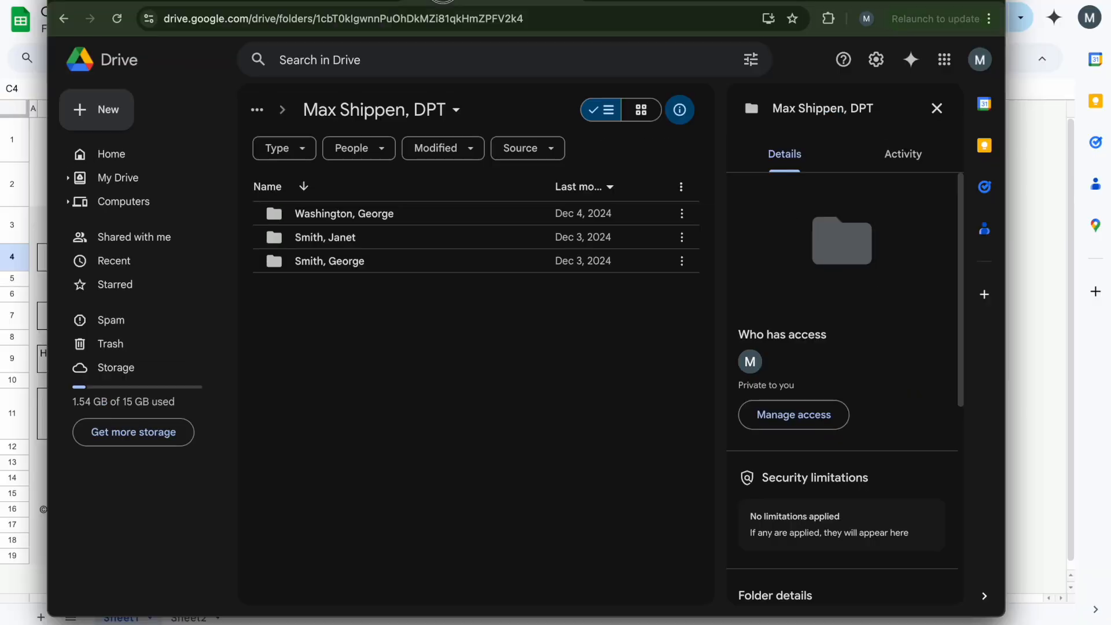
pyautogui.click(322, 22)
pyautogui.click(544, 19)
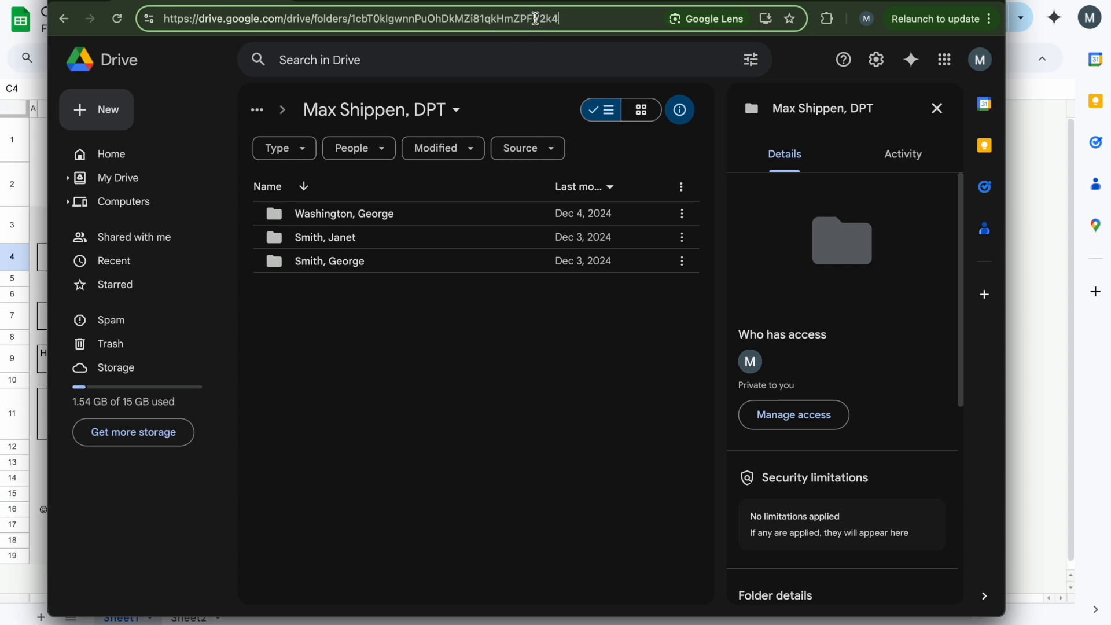
pyautogui.keyDown('shift'); pyautogui.click(350, 19); pyautogui.keyUp('shift')
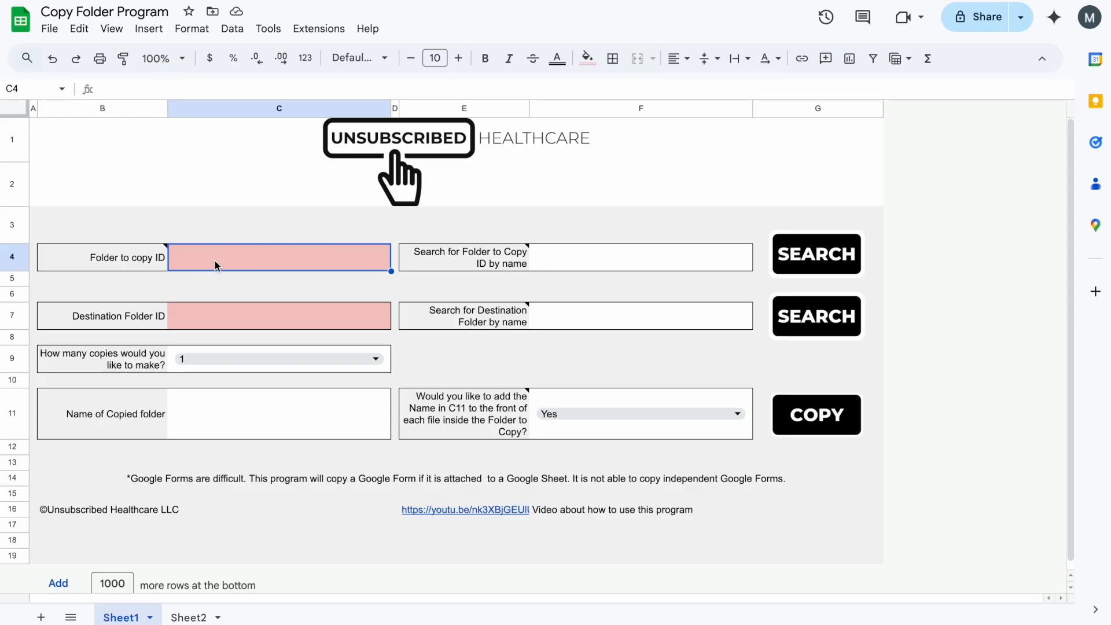
# - Copy the therapist folder's name from the Rename box unchanged, then clear cell C4
pyautogui.click(332, 298)
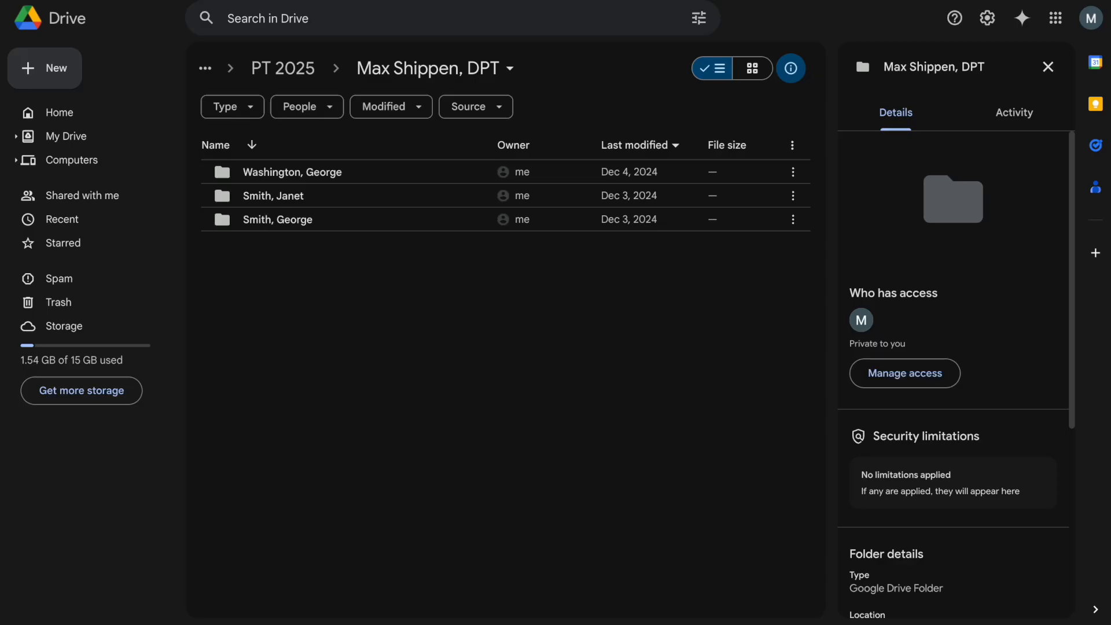
pyautogui.click(364, 70)
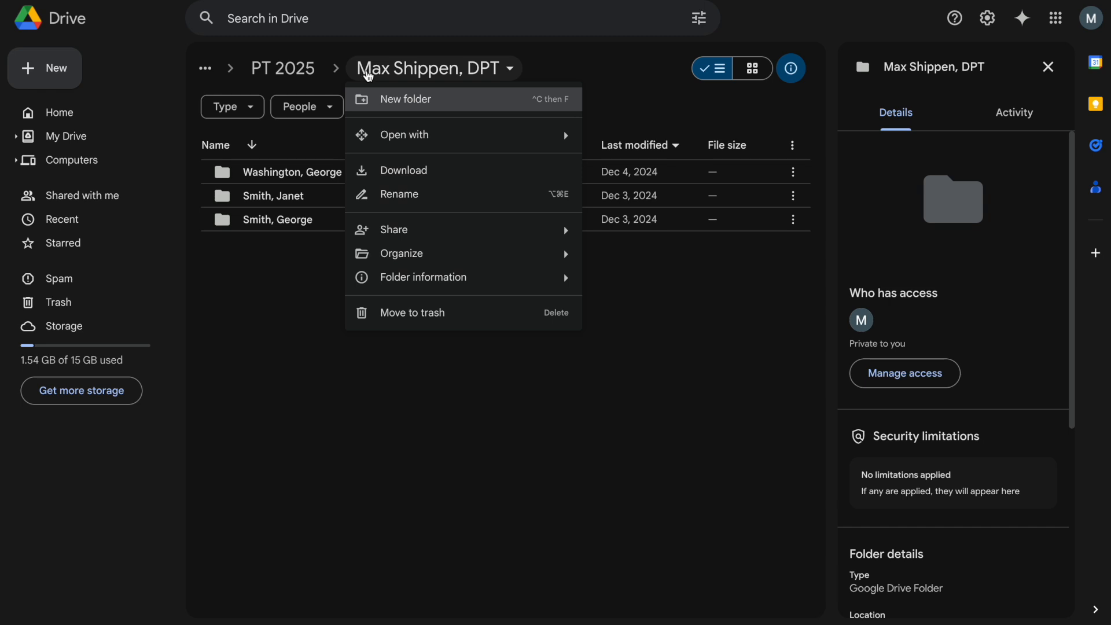
pyautogui.click(414, 196)
pyautogui.hotkey('ctrl', 'c')
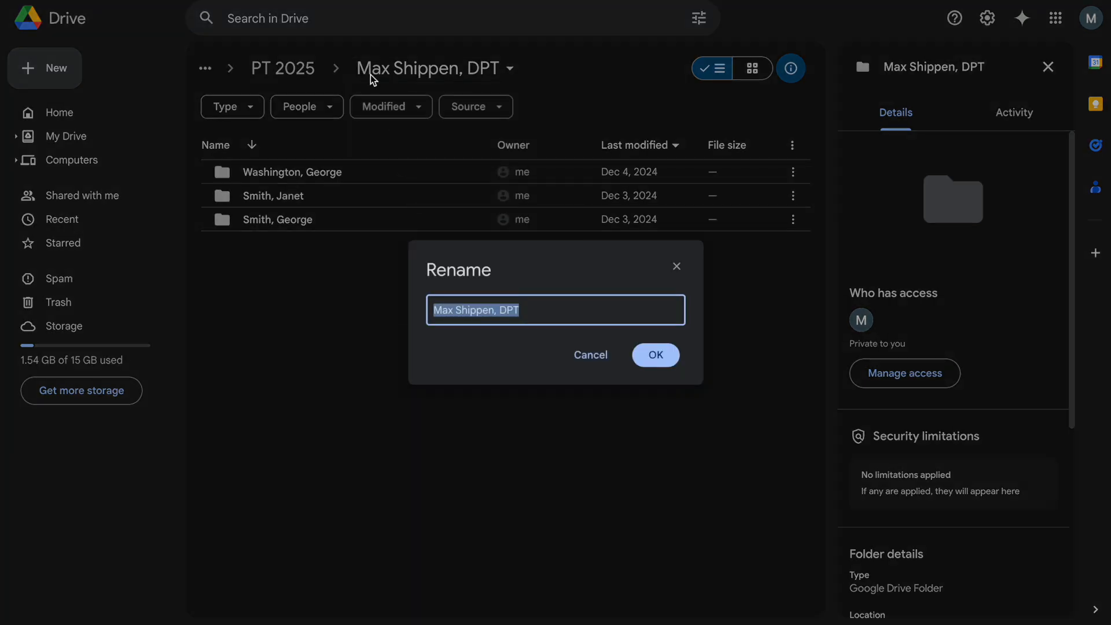
pyautogui.click(590, 355)
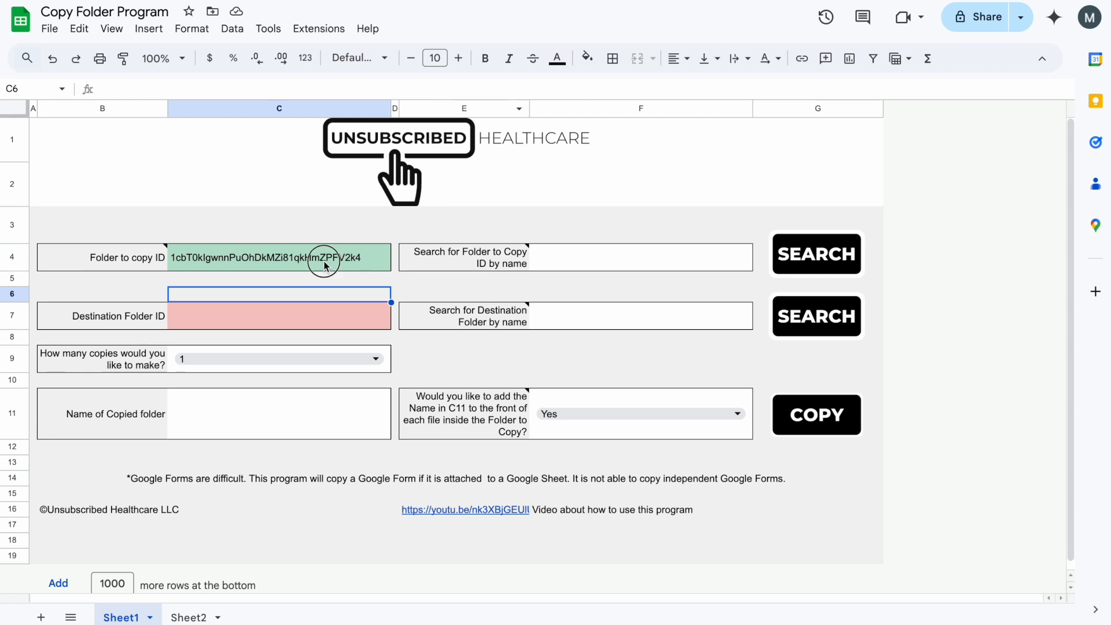
pyautogui.click(325, 266)
pyautogui.press('Delete')
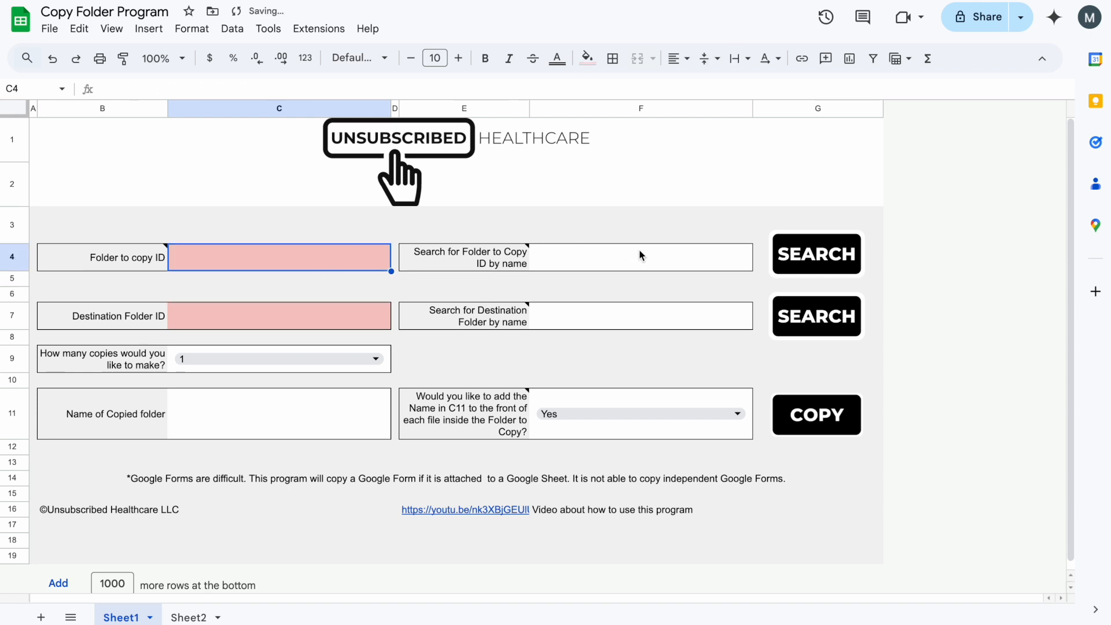
# - Paste the therapist's folder name into the search-by-name cell F4
pyautogui.click(643, 254)
pyautogui.hotkey('ctrl', 'v')
pyautogui.click(690, 225)
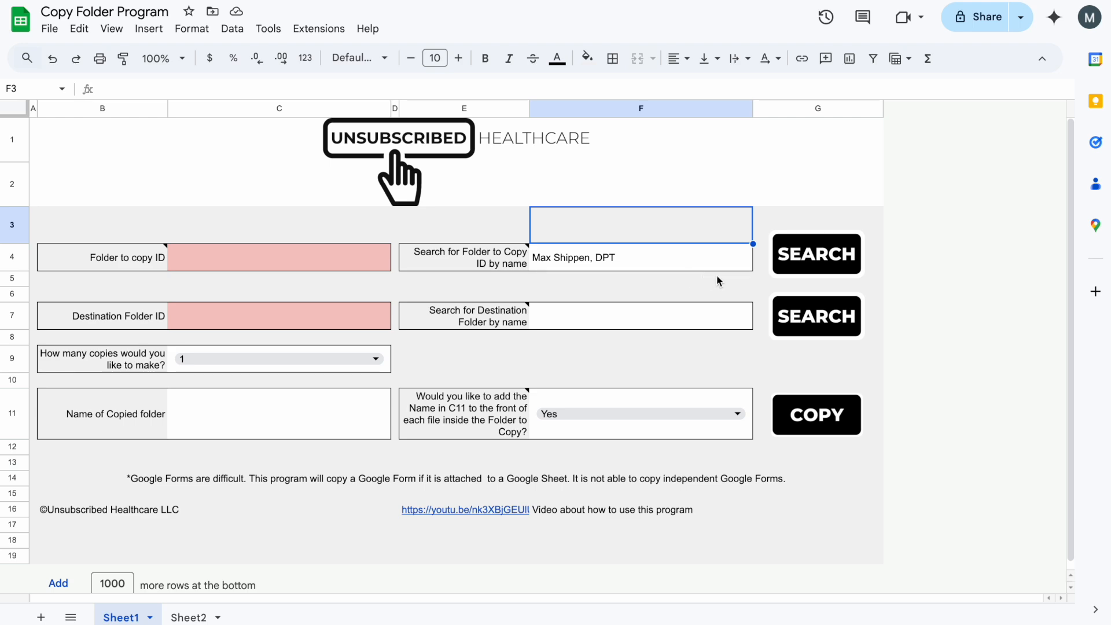
# - Run the folder search and authorize the unverified script with the account
pyautogui.click(812, 268)
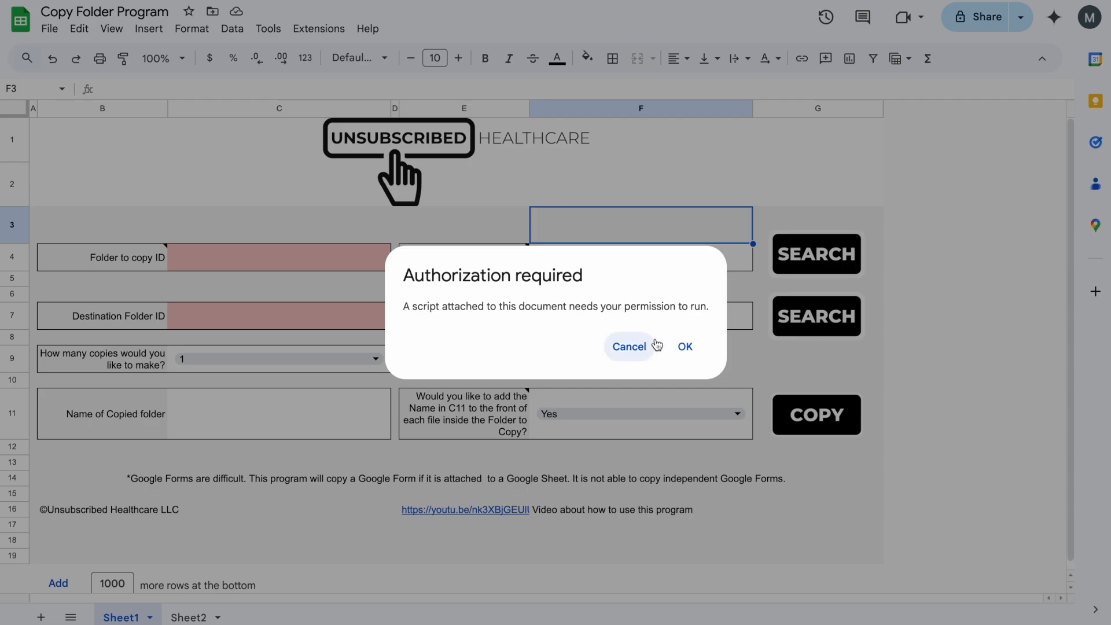
pyautogui.click(686, 346)
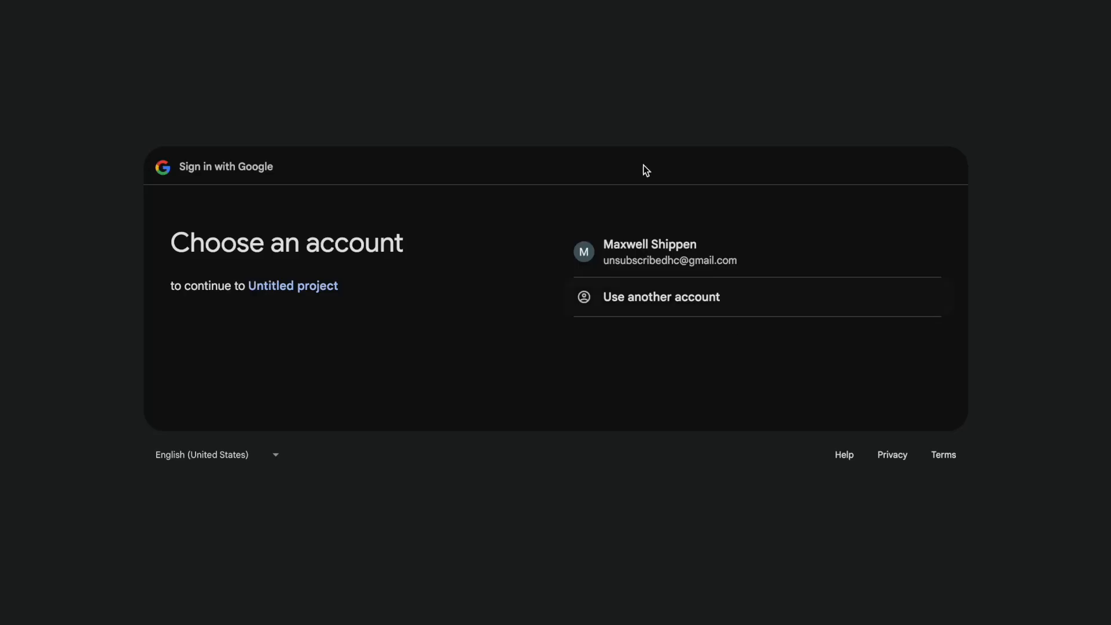
pyautogui.click(690, 268)
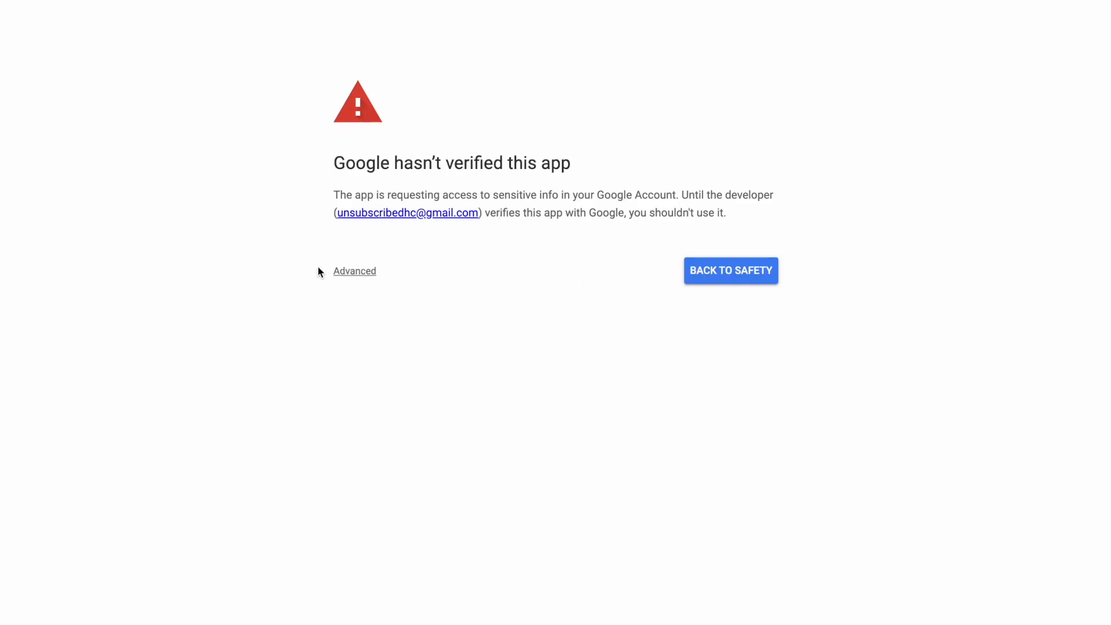
pyautogui.click(355, 273)
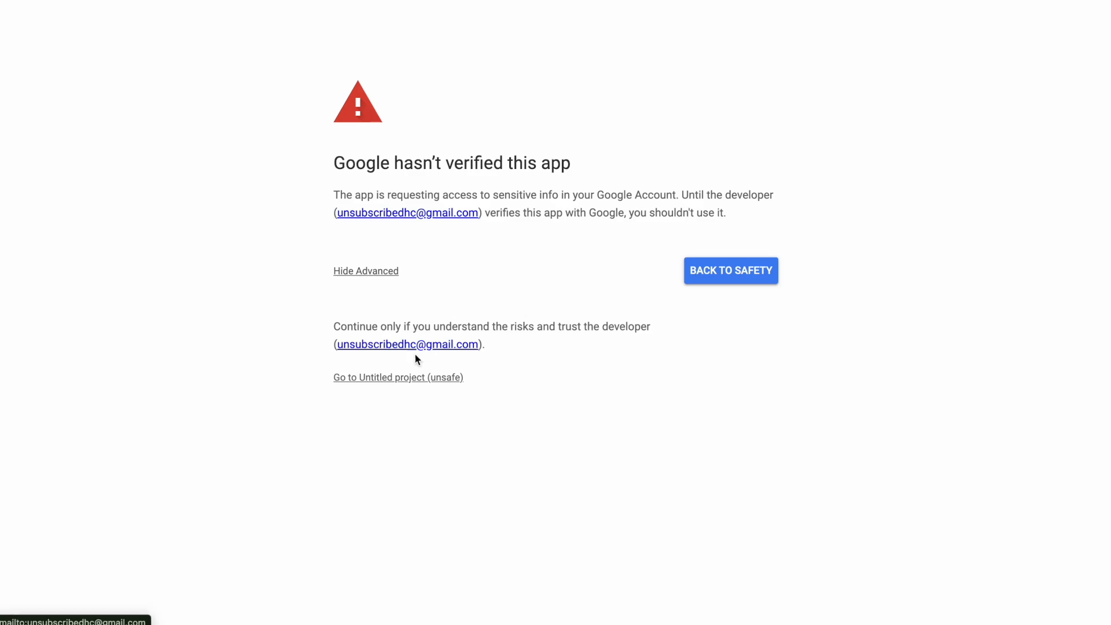
pyautogui.click(431, 384)
pyautogui.click(839, 486)
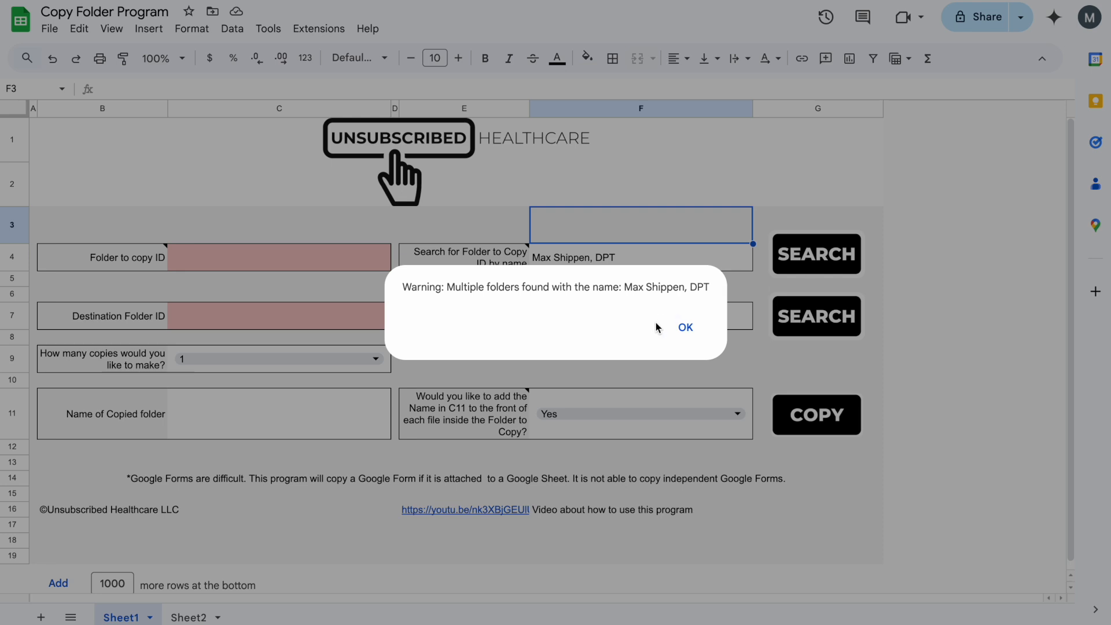
# - Dismiss the multiple-folders-found warning and select the Folder to copy ID cell
pyautogui.moveTo(447, 287); pyautogui.dragTo(726, 300)
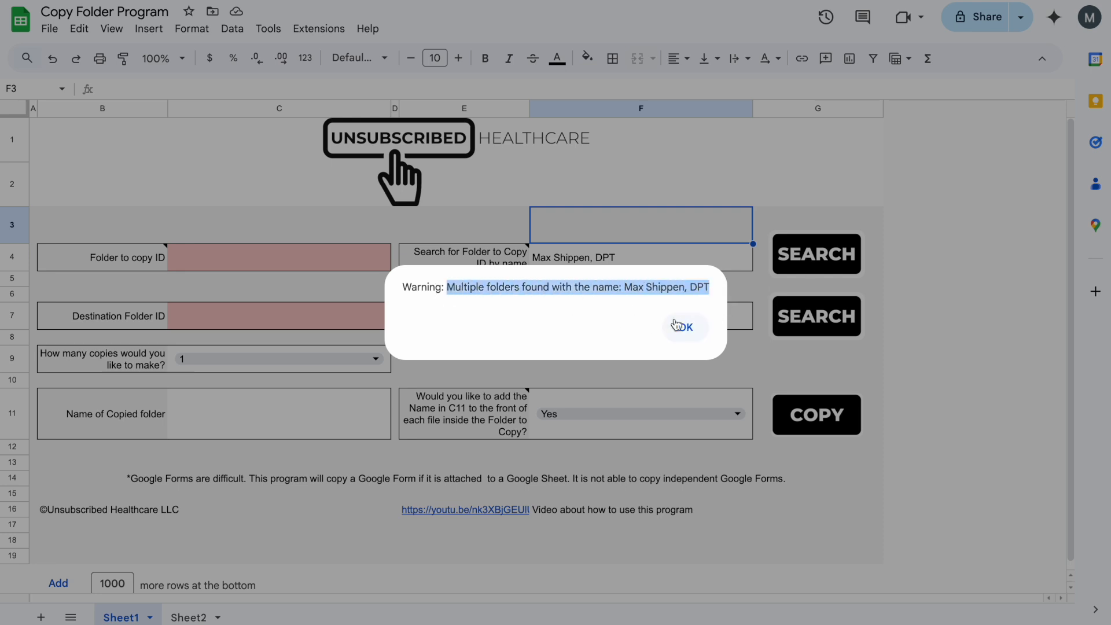
pyautogui.click(687, 328)
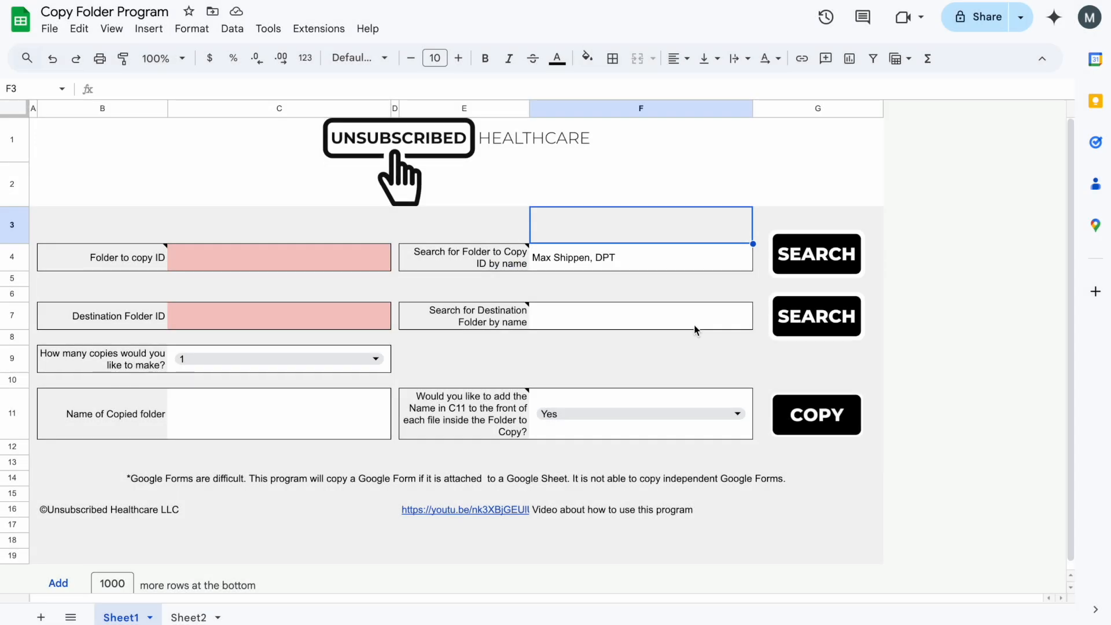
pyautogui.click(699, 257)
pyautogui.click(275, 245)
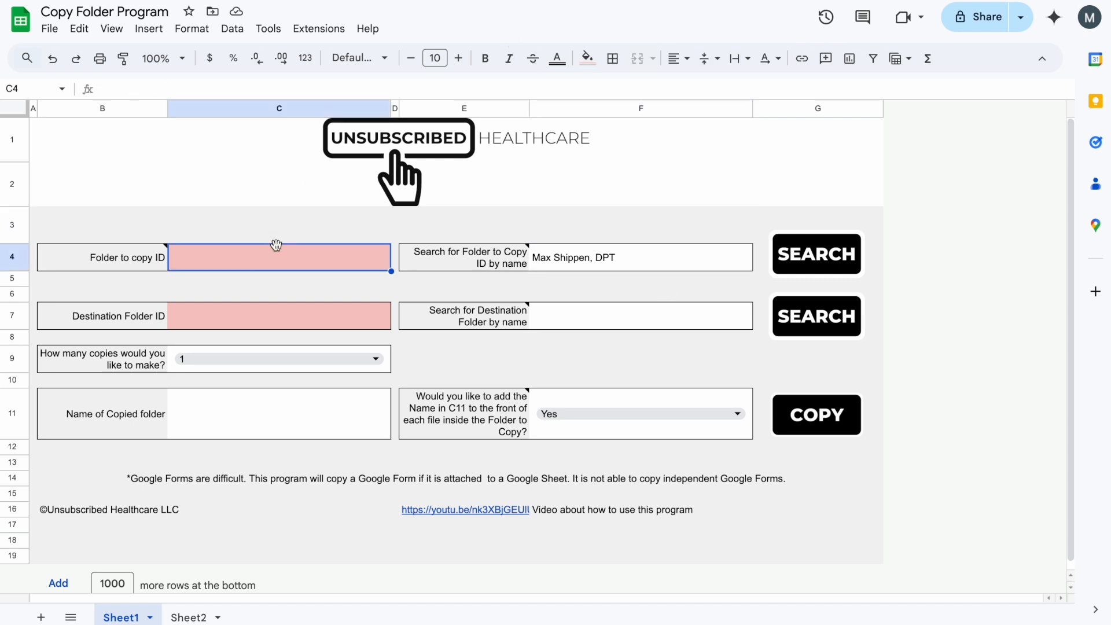
# - Paste the therapist folder's ID from its Drive address into Folder to copy ID C4
pyautogui.hotkey('ctrl', 'v')
pyautogui.press('Delete')
pyautogui.moveTo(456, 2); pyautogui.dragTo(401, 51)
pyautogui.click(322, 74)
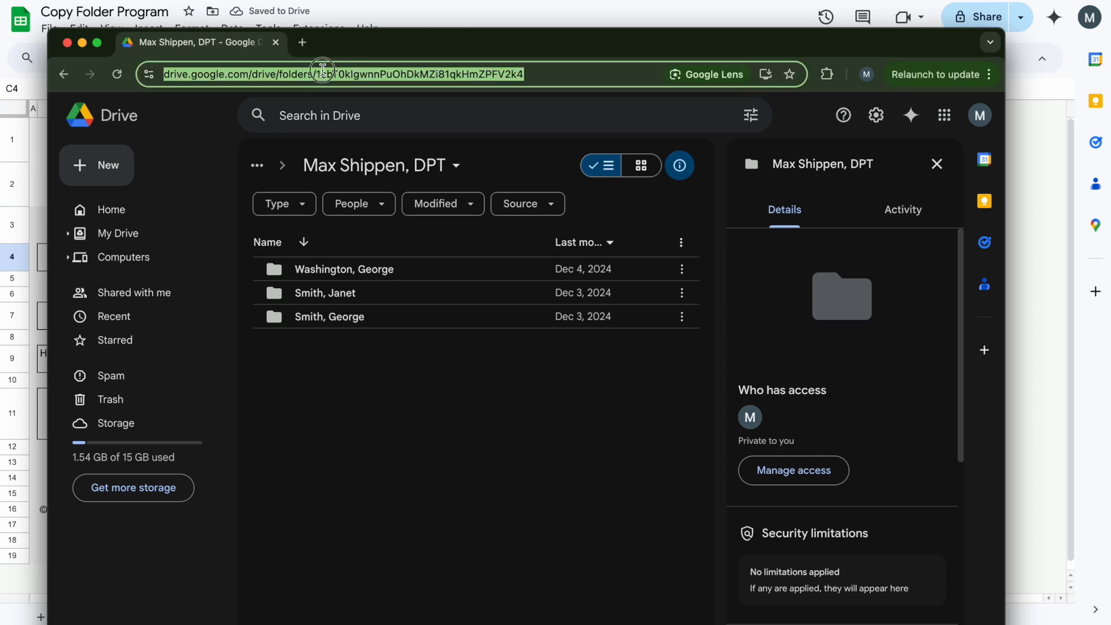
pyautogui.click(322, 72)
pyautogui.moveTo(349, 74); pyautogui.dragTo(564, 74)
pyautogui.hotkey('ctrl', 'c')
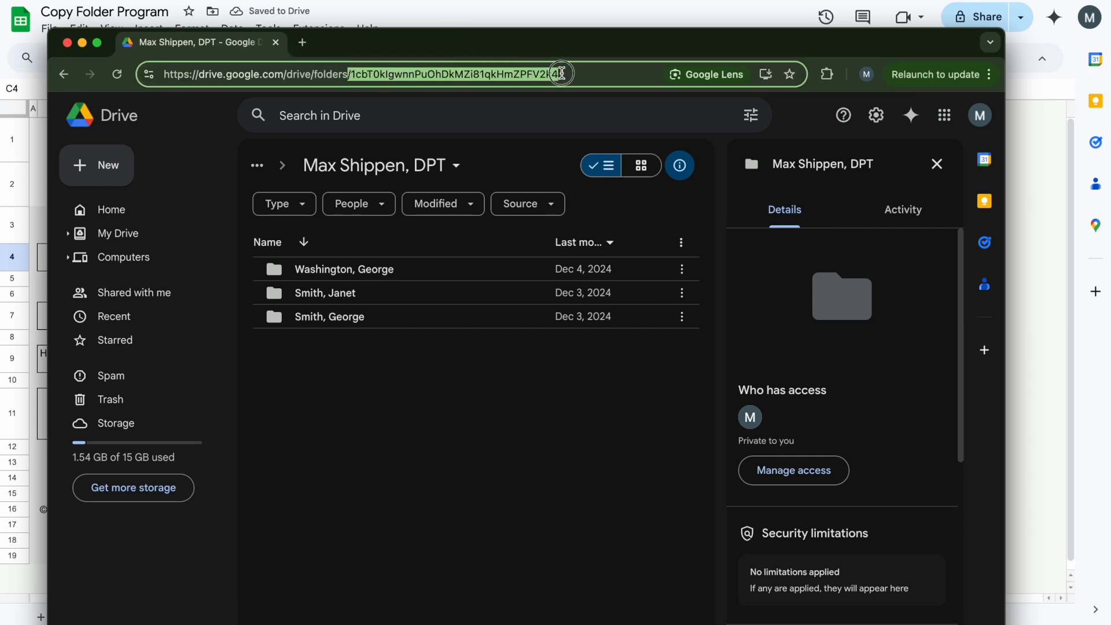
pyautogui.click(564, 74)
pyautogui.doubleClick(353, 74)
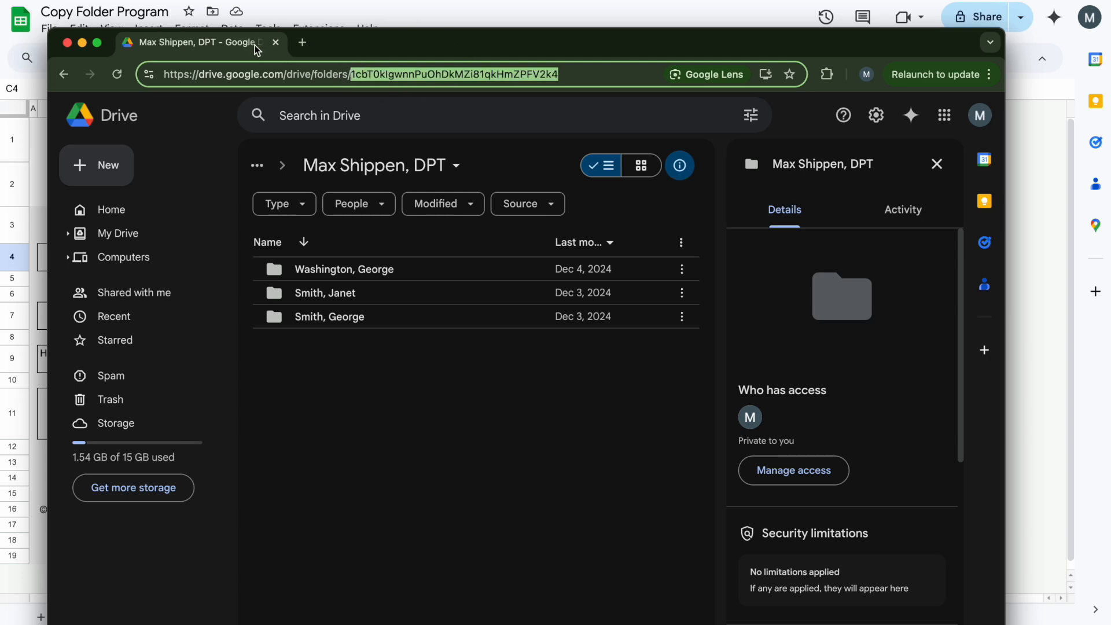
pyautogui.moveTo(231, 45); pyautogui.dragTo(211, 2)
pyautogui.hotkey('ctrl', 'Tab')
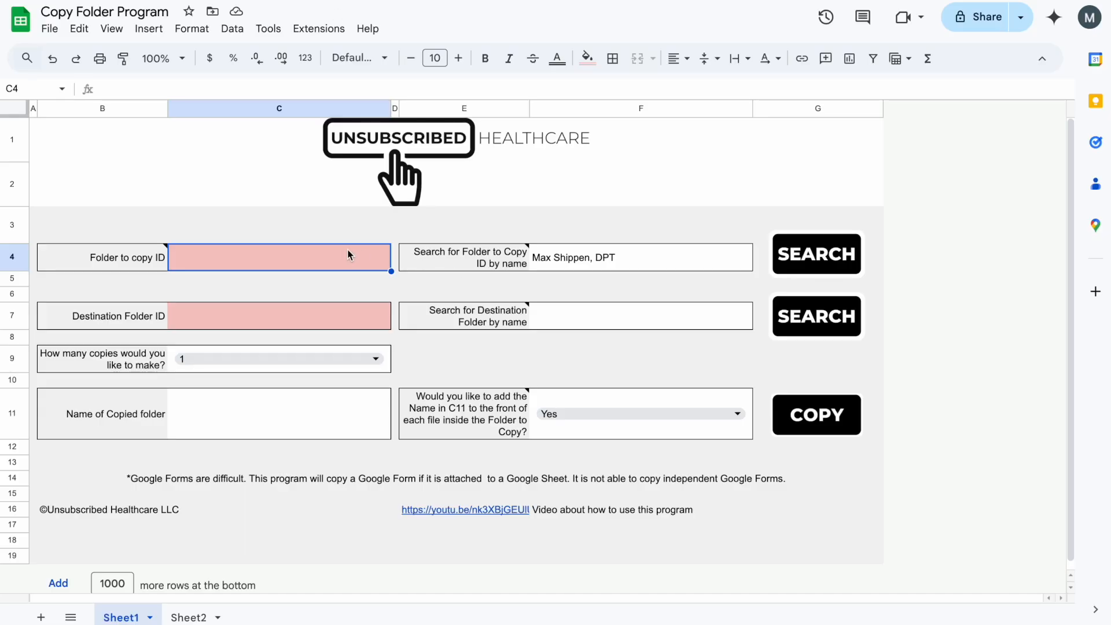
pyautogui.hotkey('ctrl', 'v')
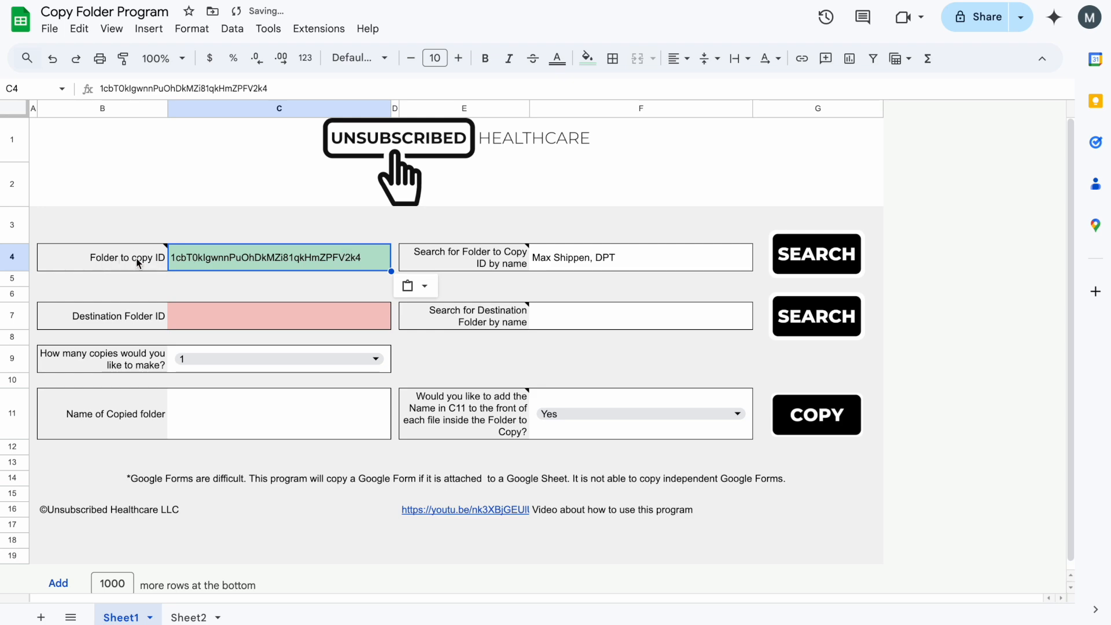
pyautogui.hotkey('ctrl', 'Tab')
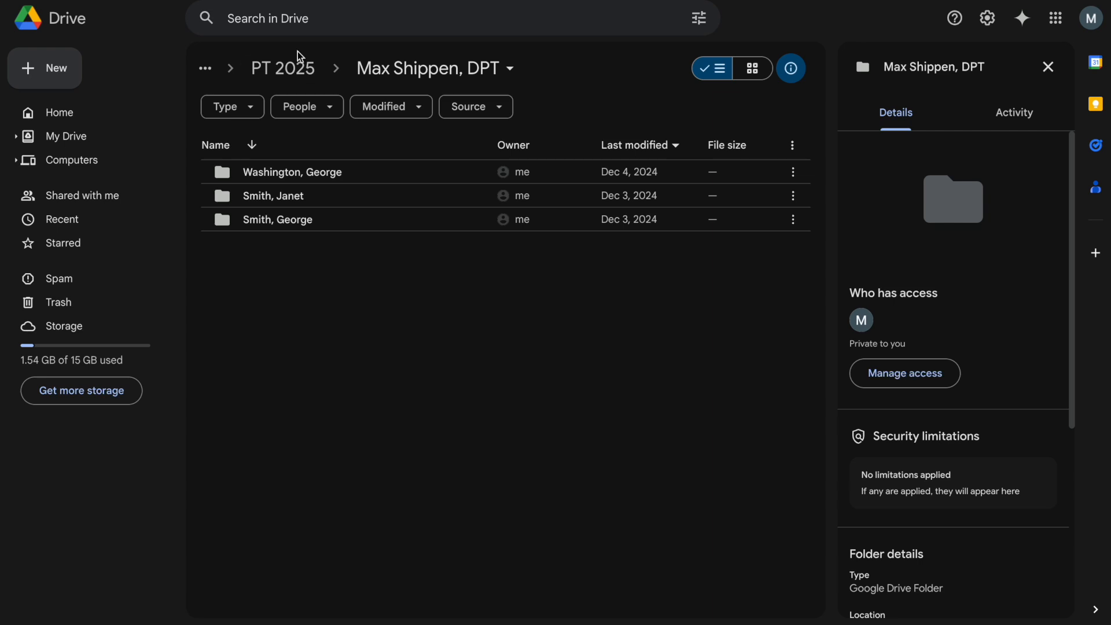
# - Go to Patients > PT 2026 and copy its exact name from the Rename box
pyautogui.click(294, 68)
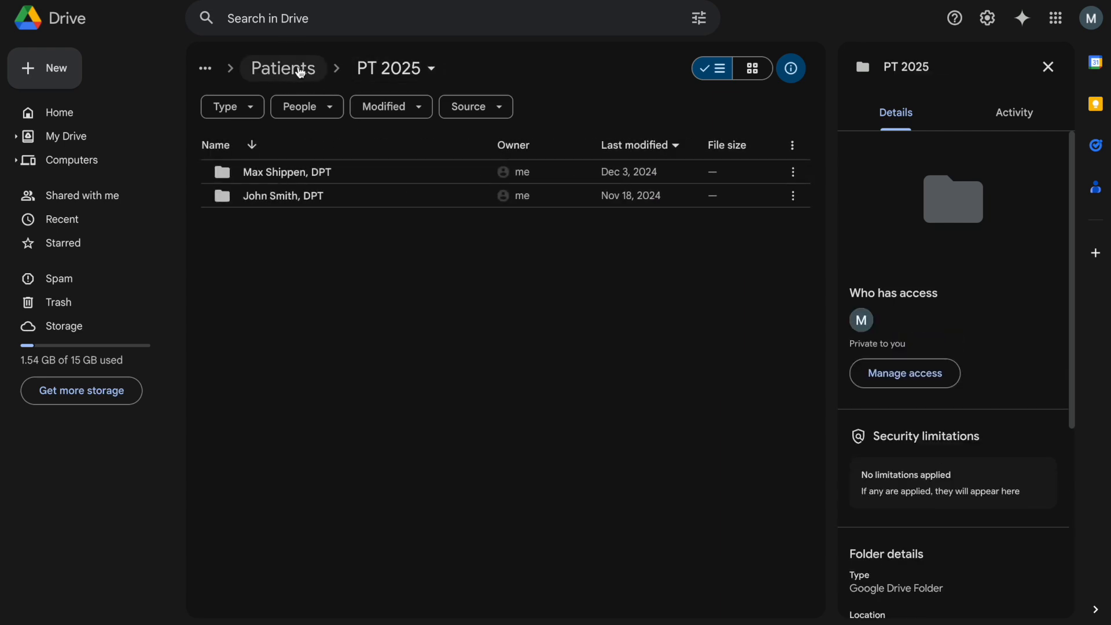
pyautogui.click(300, 72)
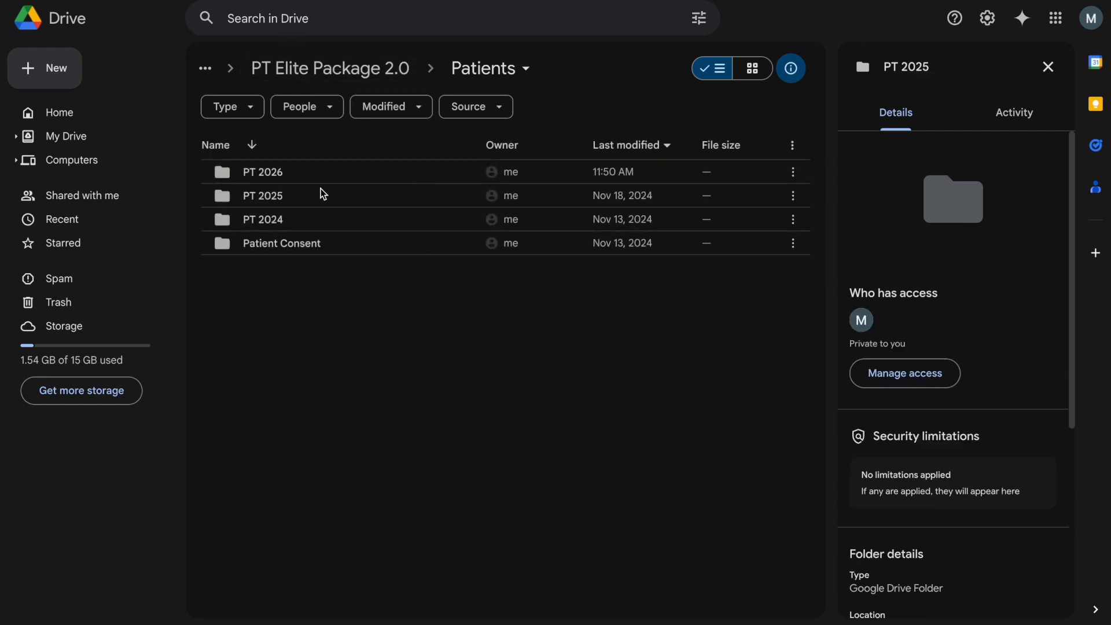
pyautogui.click(280, 176)
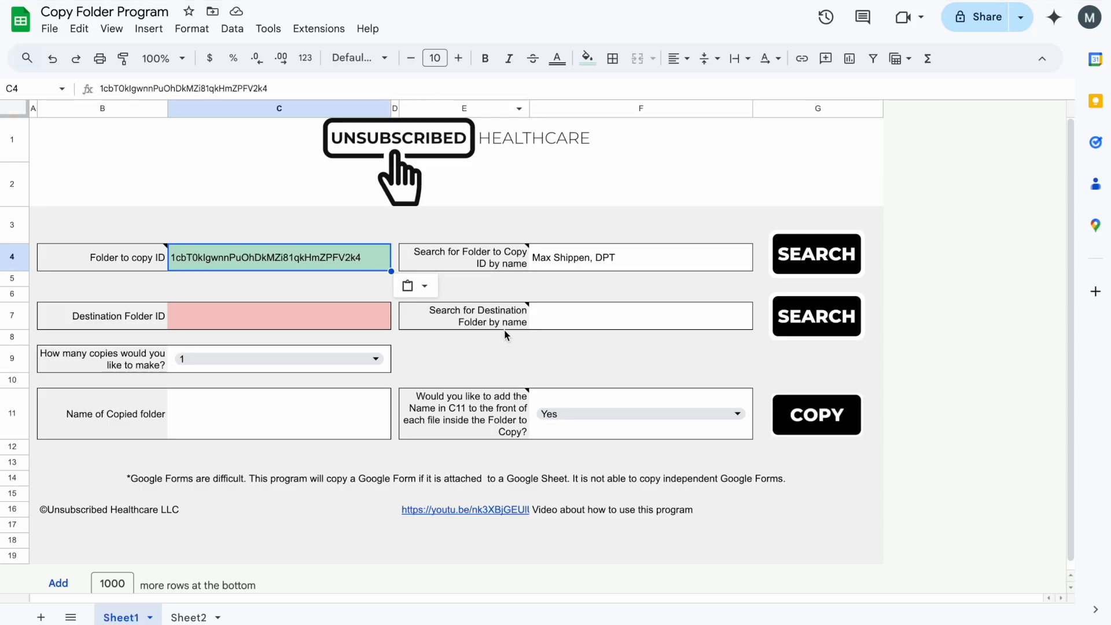
pyautogui.click(258, 312)
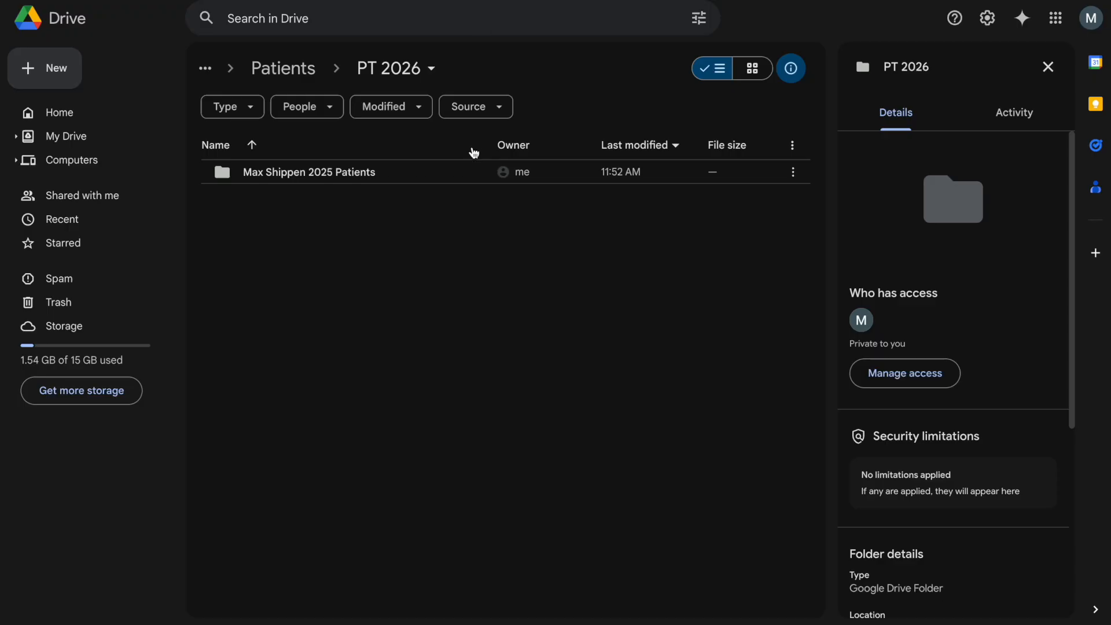
pyautogui.click(394, 72)
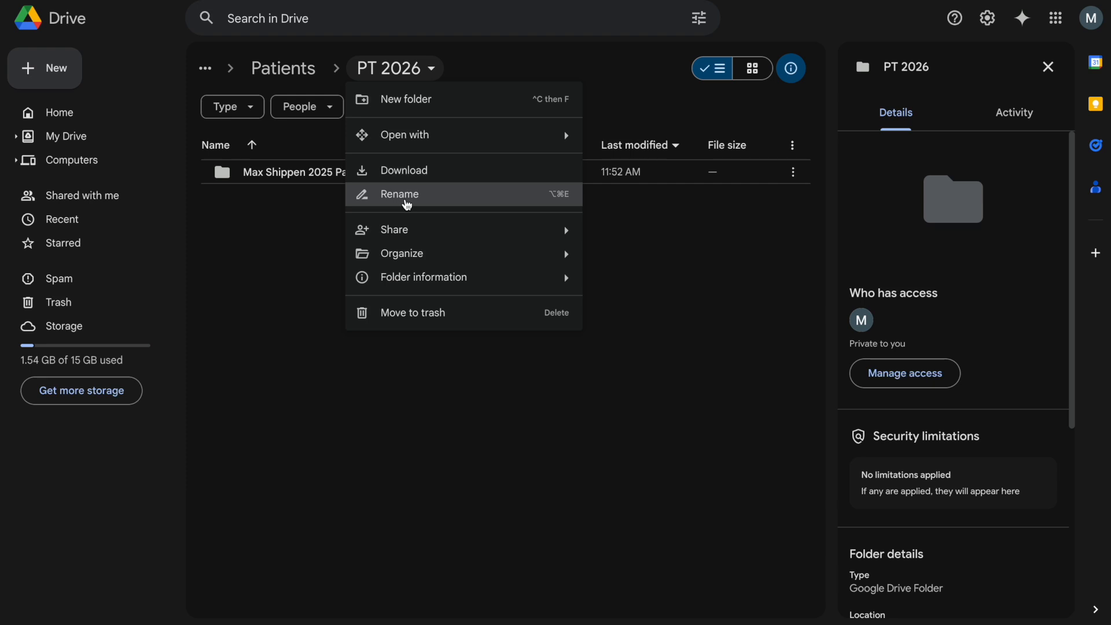
pyautogui.click(407, 197)
pyautogui.hotkey('ctrl', 'c')
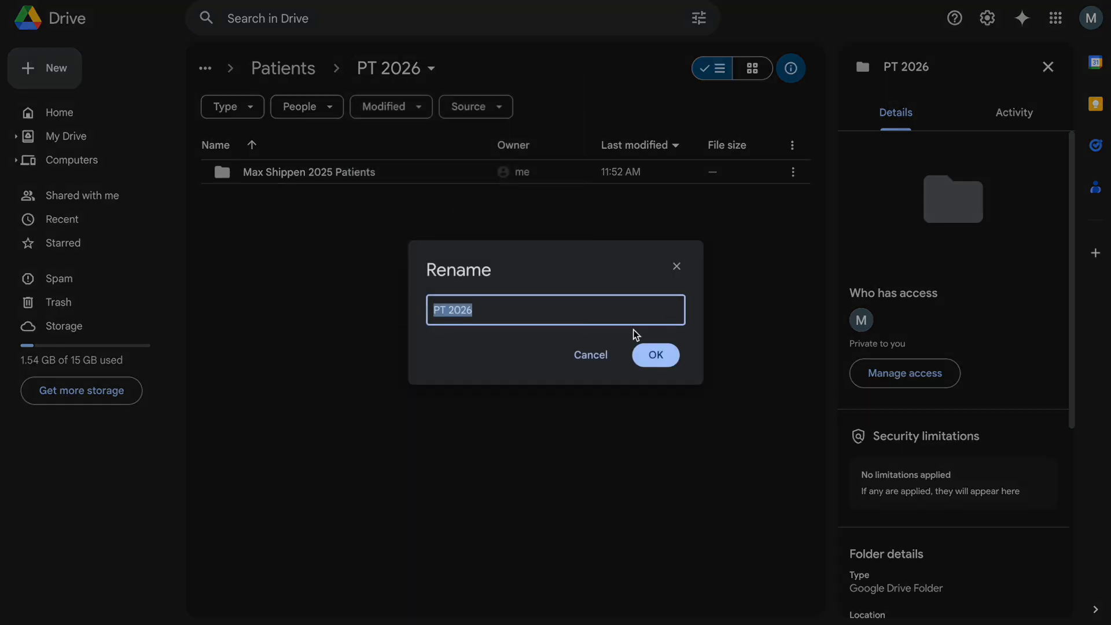
pyautogui.click(654, 355)
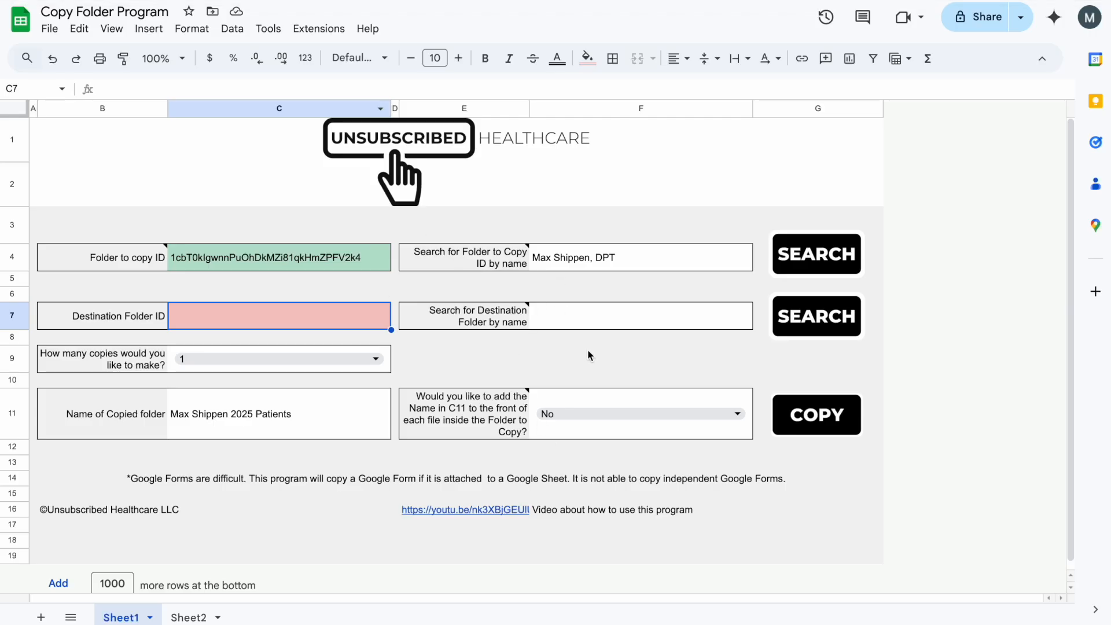
# - Search for PT 2026 as the destination folder, then clear the search and Destination Folder ID
pyautogui.click(610, 321)
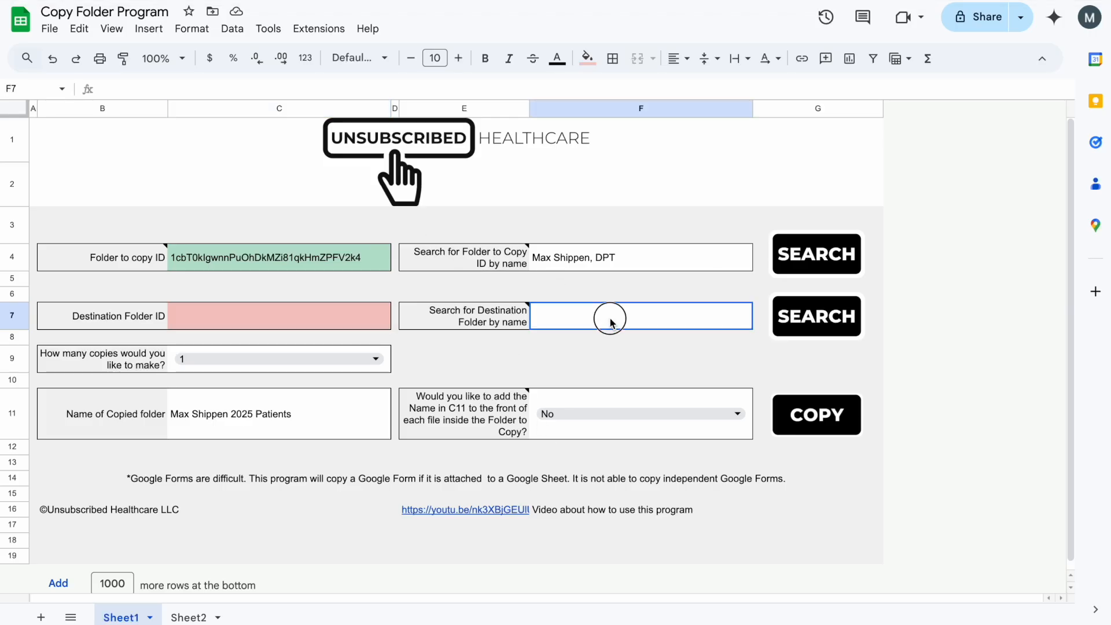
pyautogui.hotkey('ctrl', 'v')
pyautogui.press('Return')
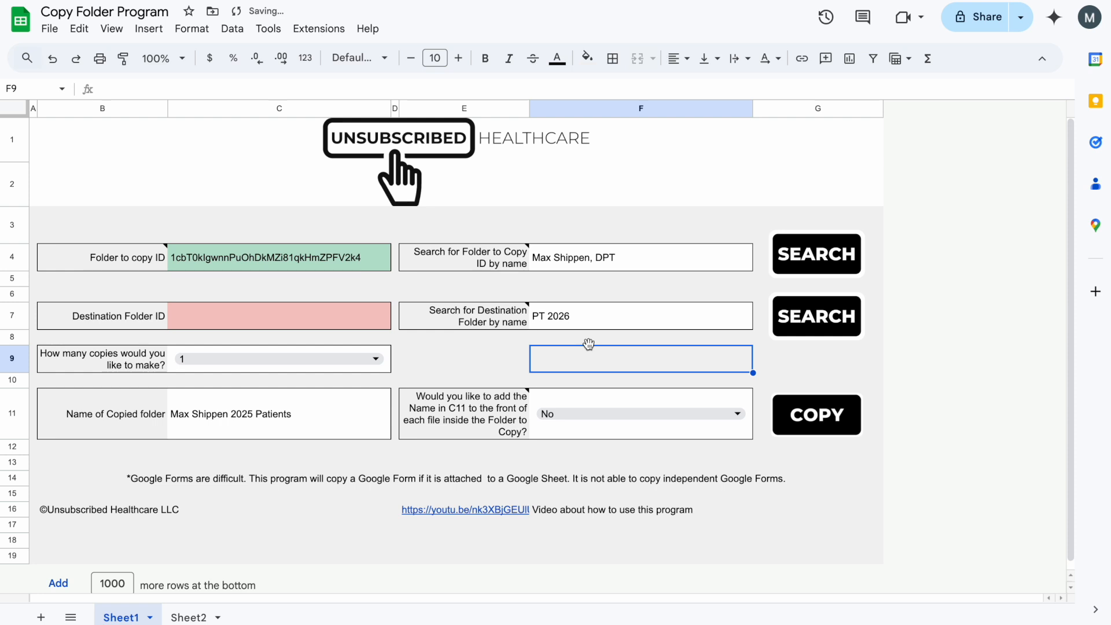
pyautogui.click(856, 318)
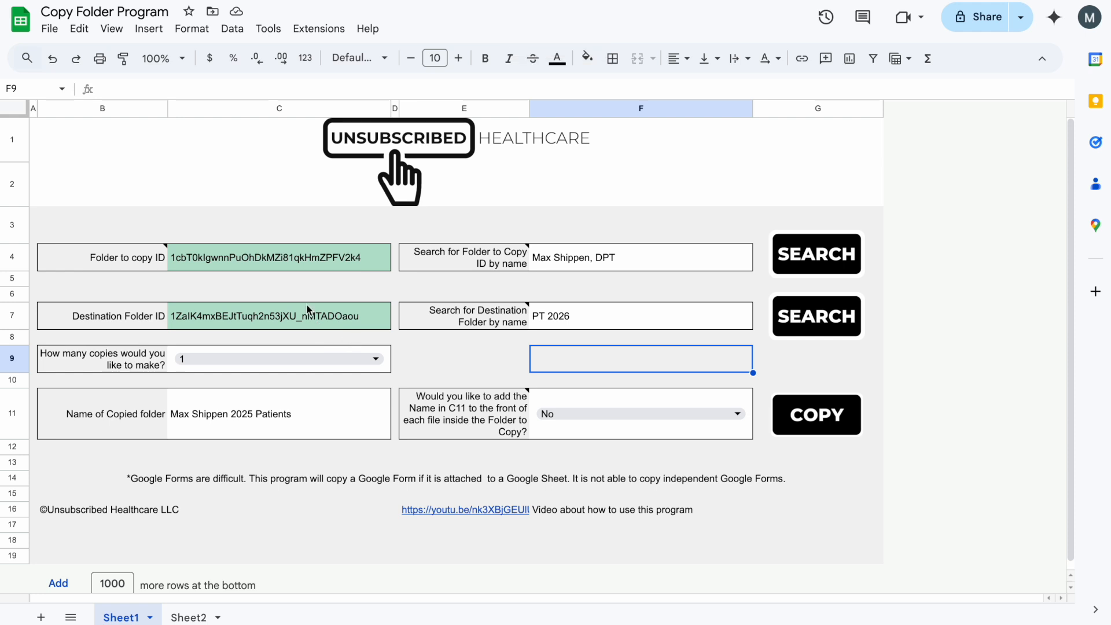
pyautogui.click(303, 290)
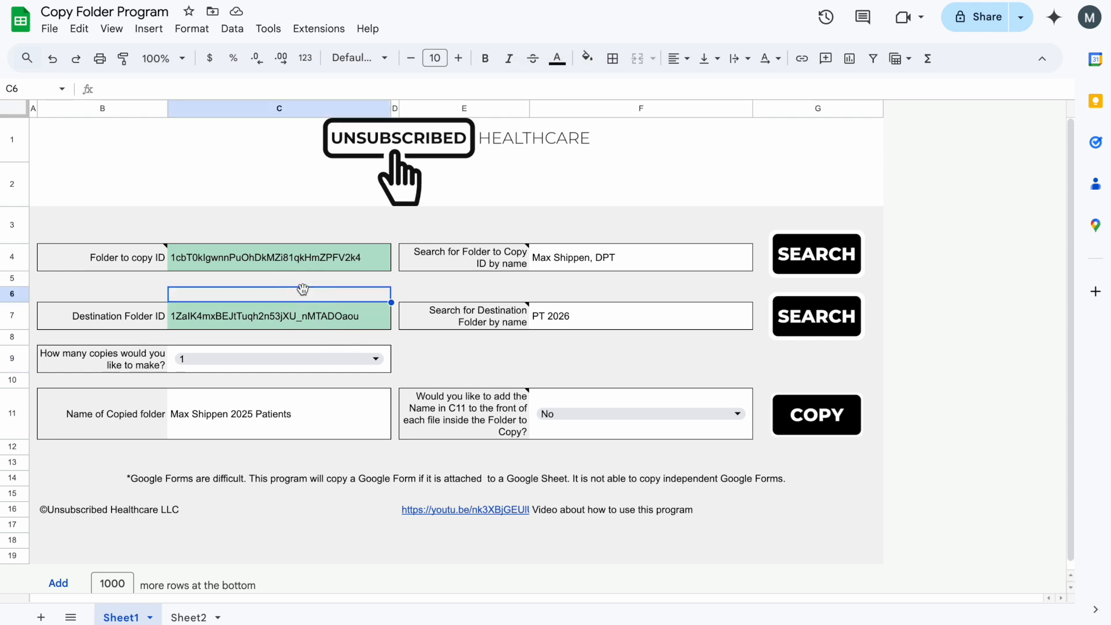
pyautogui.click(284, 319)
pyautogui.click(517, 334)
pyautogui.click(563, 319)
pyautogui.press('Delete')
pyautogui.click(337, 323)
pyautogui.press('Delete')
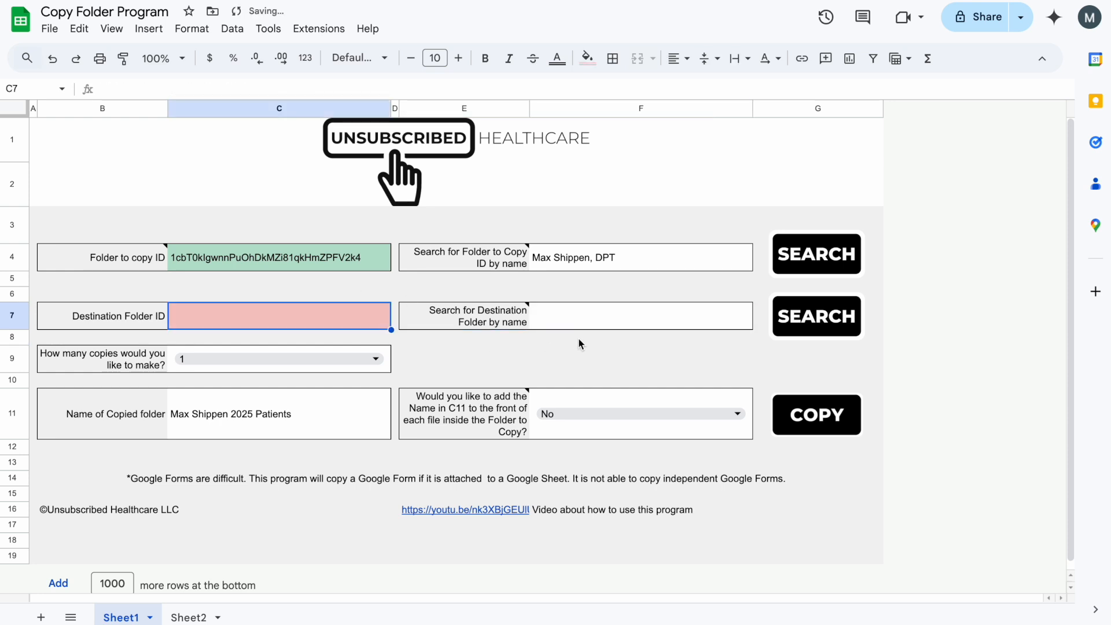
# - Retype PT 2026 in the destination search and rerun it after the no-folders-found message
pyautogui.click(592, 316)
pyautogui.write('Pt')
pyautogui.press('BackSpace')
pyautogui.write('T 2026')
pyautogui.click(816, 317)
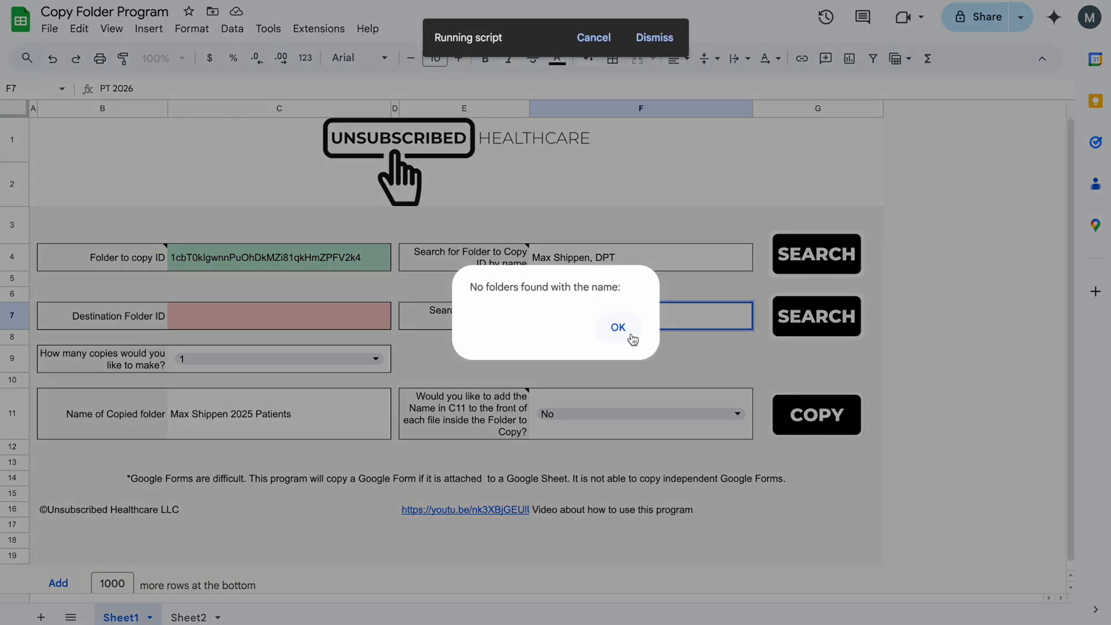
pyautogui.click(628, 336)
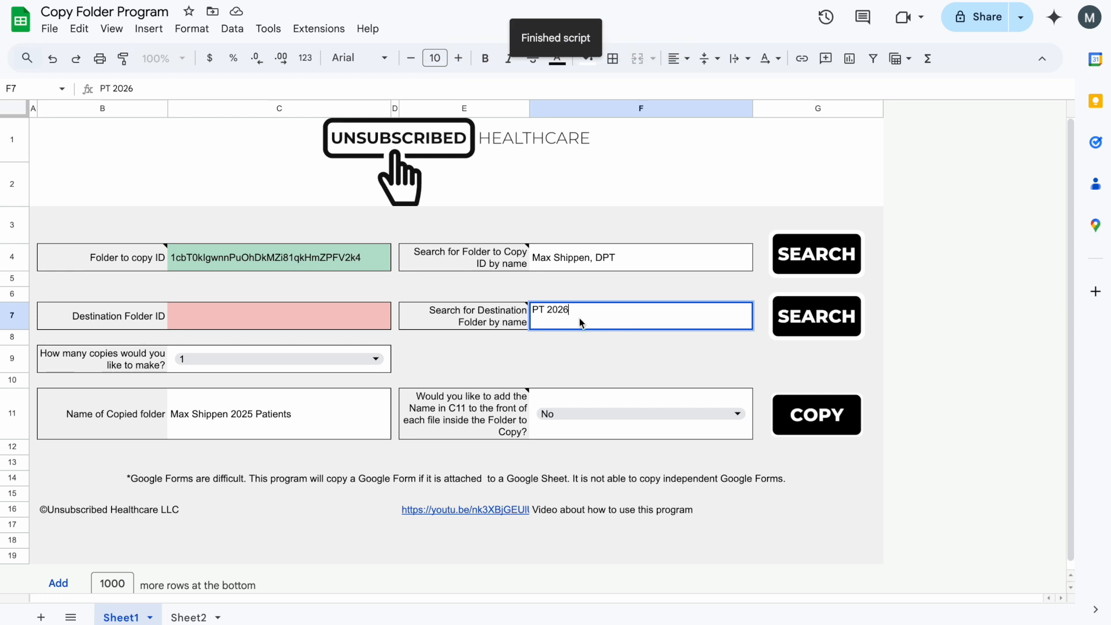
pyautogui.doubleClick(547, 304)
pyautogui.press('Return')
pyautogui.click(808, 325)
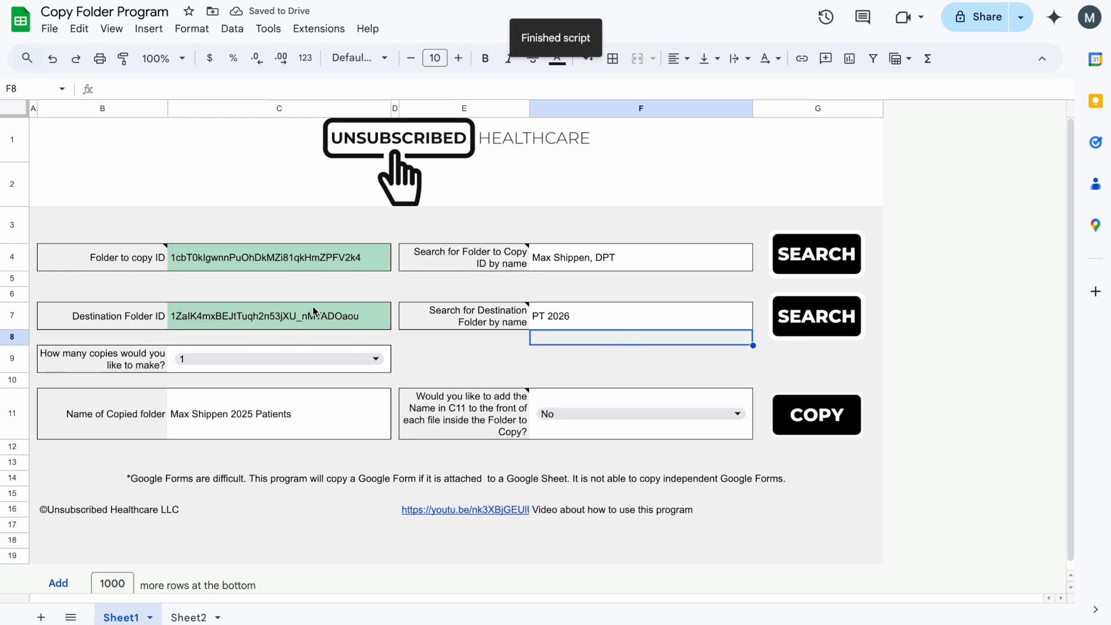
pyautogui.click(552, 324)
# - Re-enter pt 2026 as the destination search, rerun it, and select cell C11
pyautogui.write('pt 20')
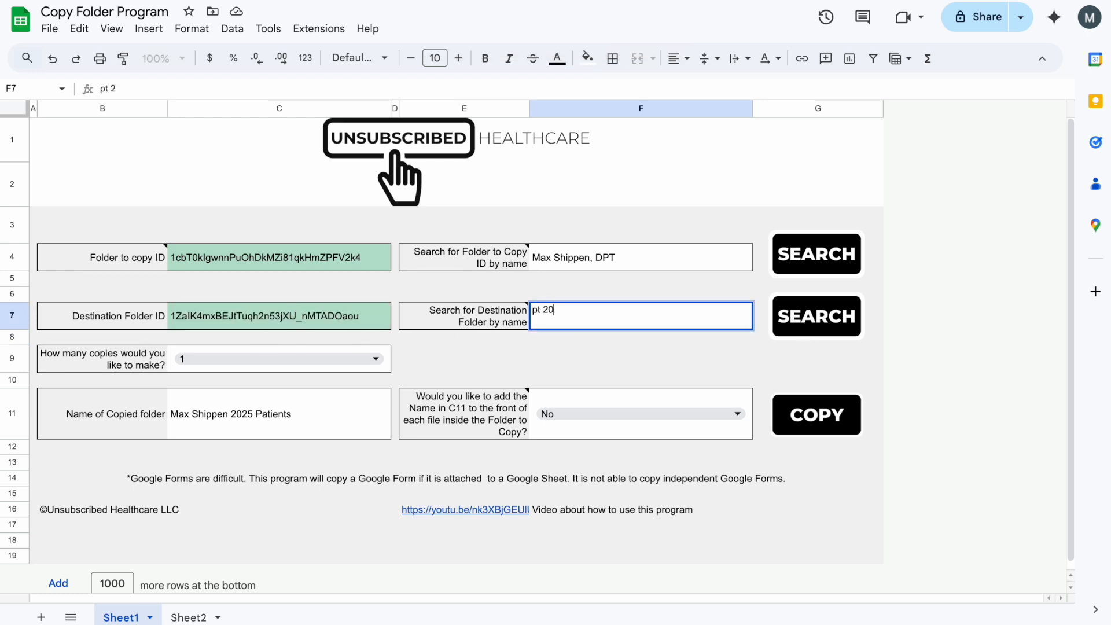
pyautogui.press('Return')
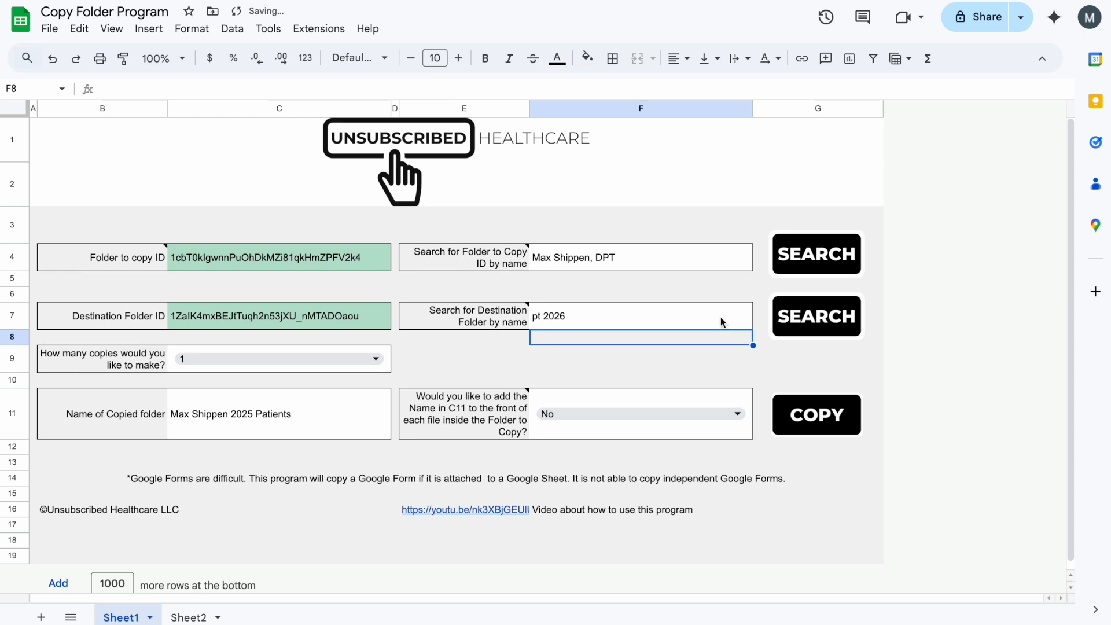
pyautogui.click(165, 325)
pyautogui.click(615, 336)
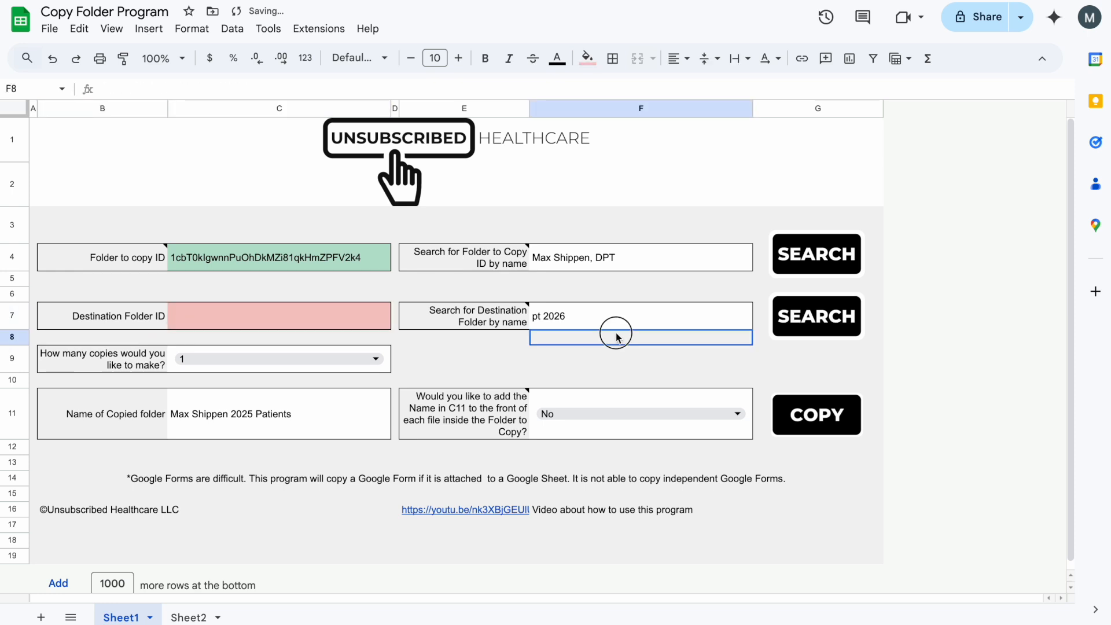
pyautogui.click(817, 316)
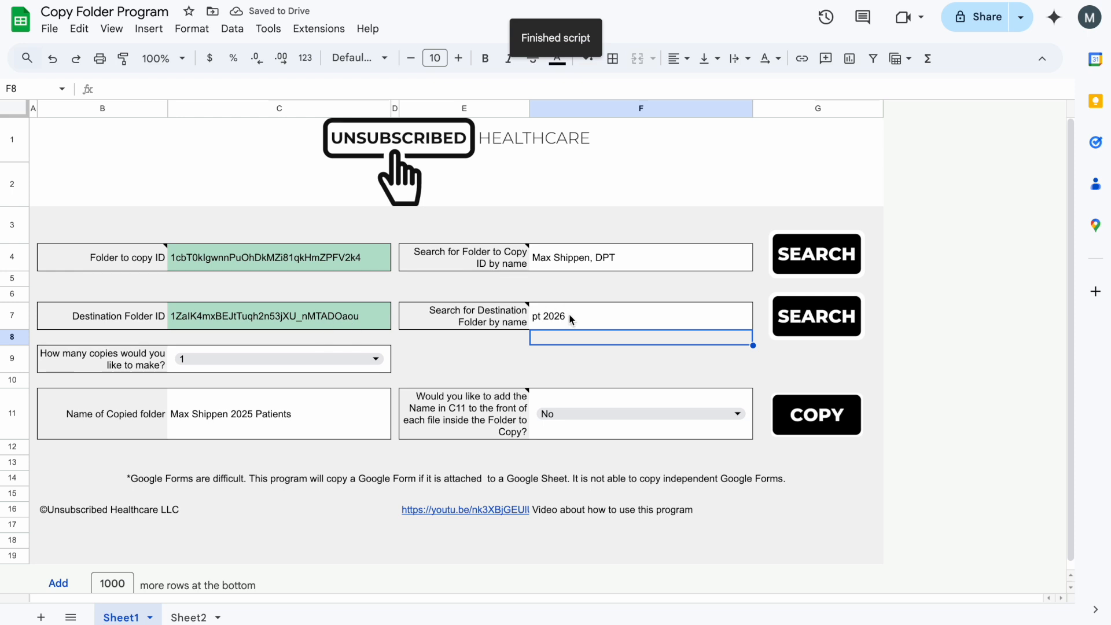
pyautogui.click(571, 319)
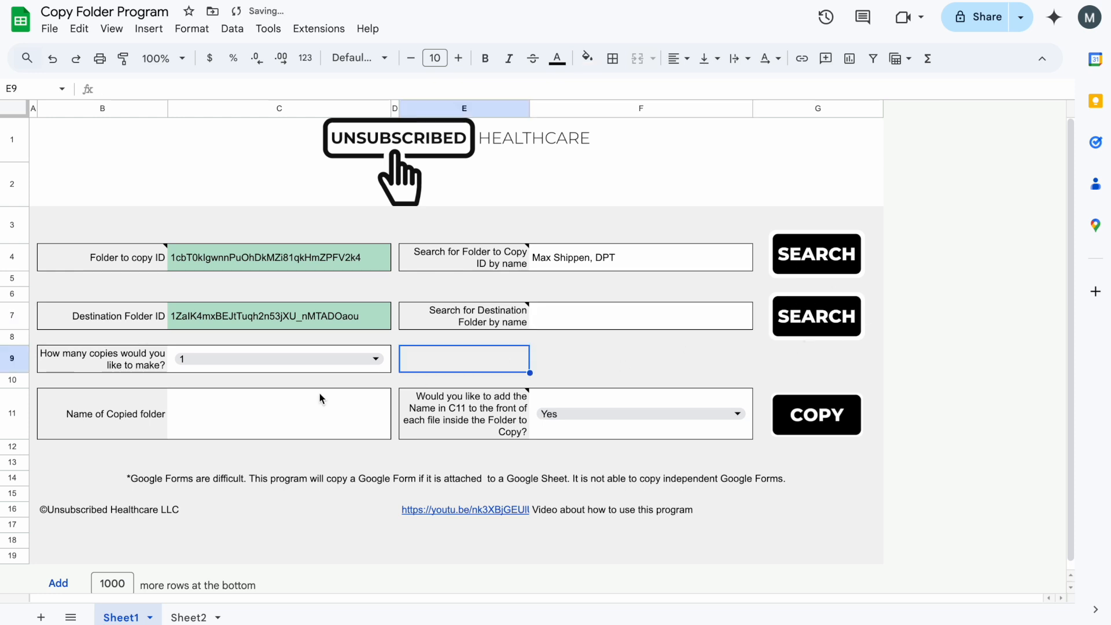
pyautogui.click(223, 422)
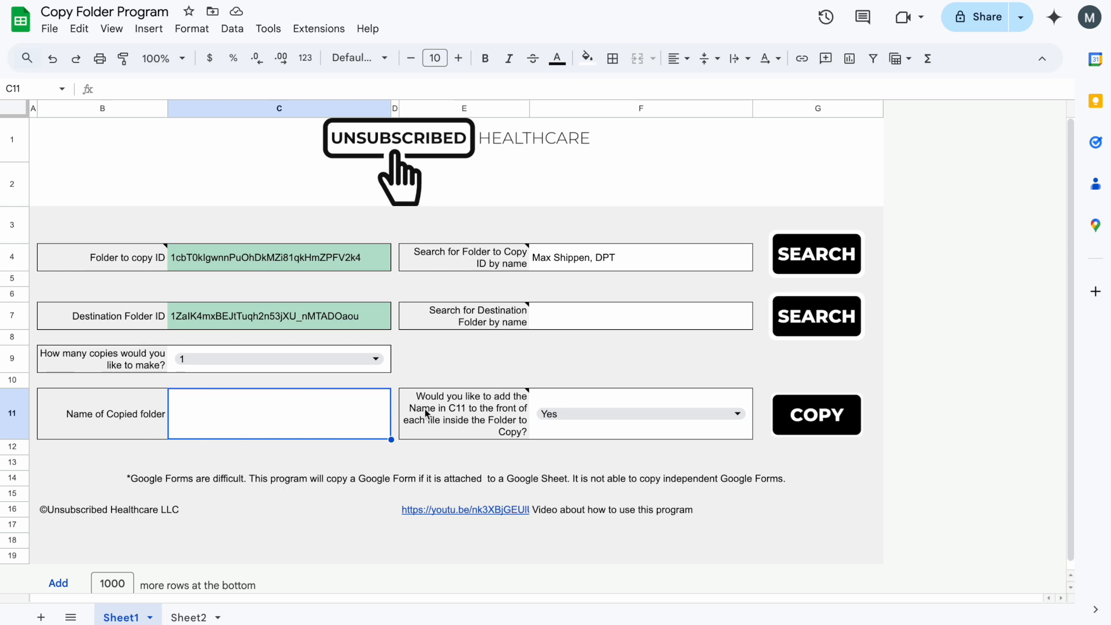
# - Name the copied folder in C11 as the therapist's name plus 2025 Patients, without a comma
pyautogui.doubleClick(605, 412)
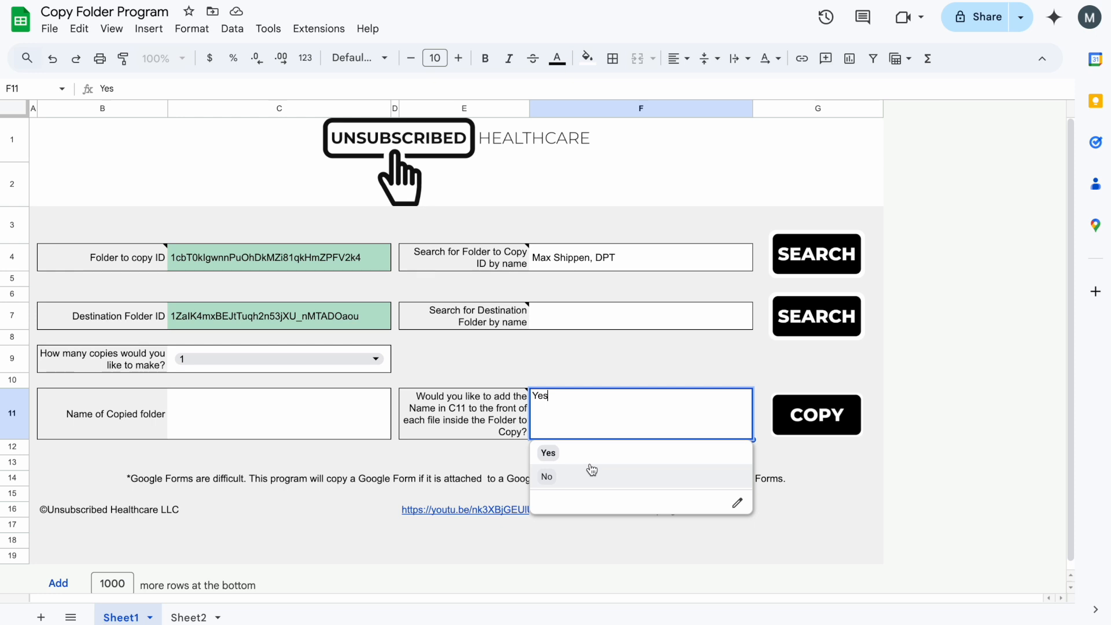
pyautogui.click(619, 344)
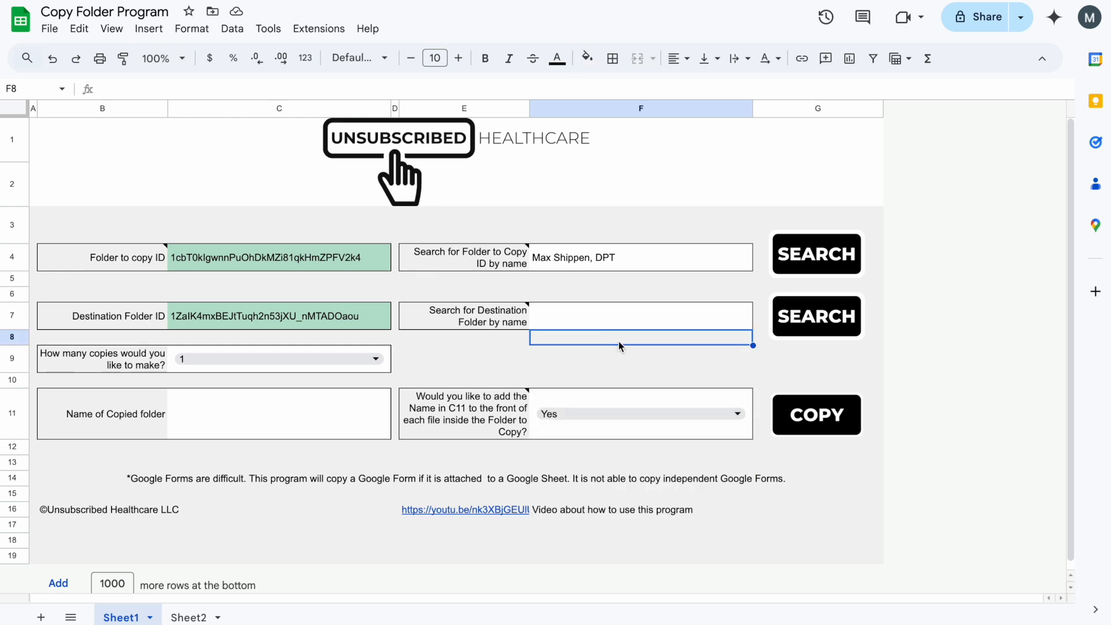
pyautogui.click(313, 412)
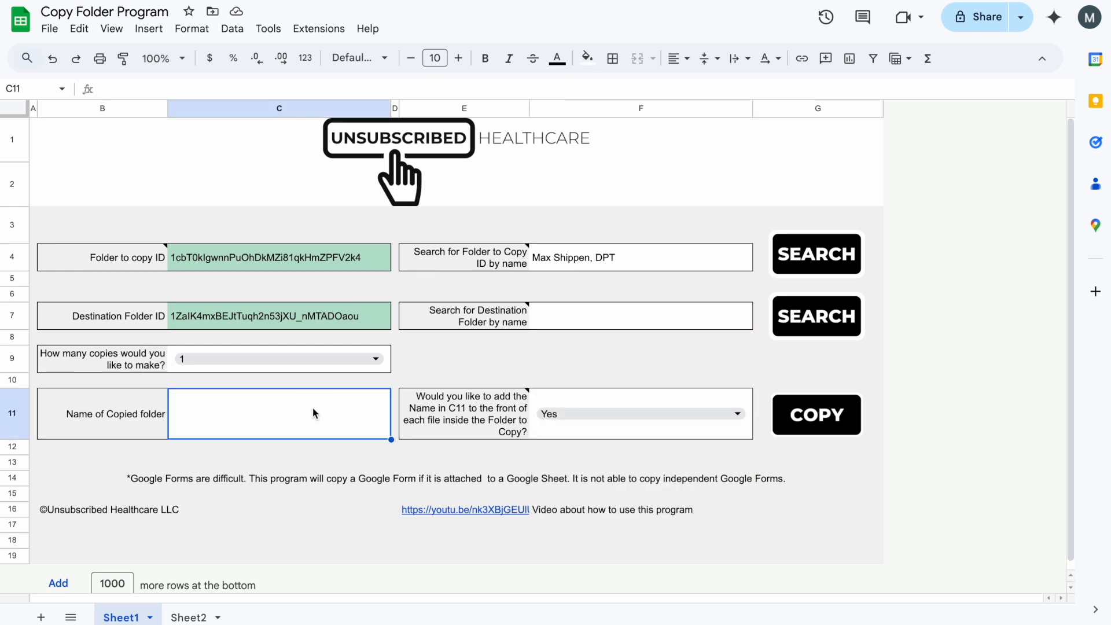
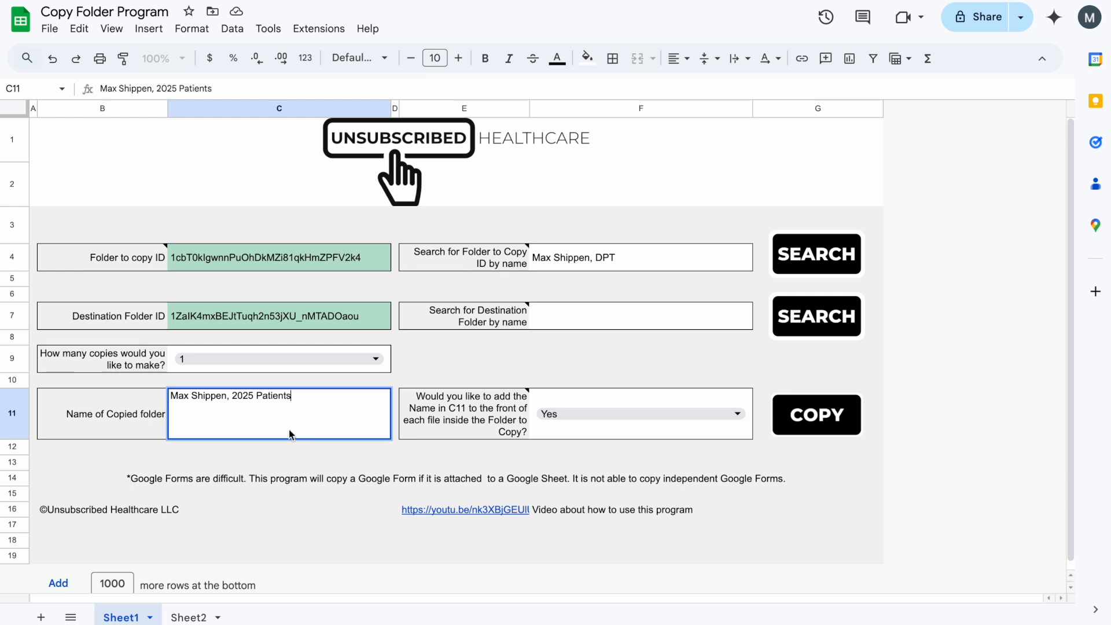
pyautogui.click(234, 397)
pyautogui.press('BackSpace')
pyautogui.press('BackSpace')
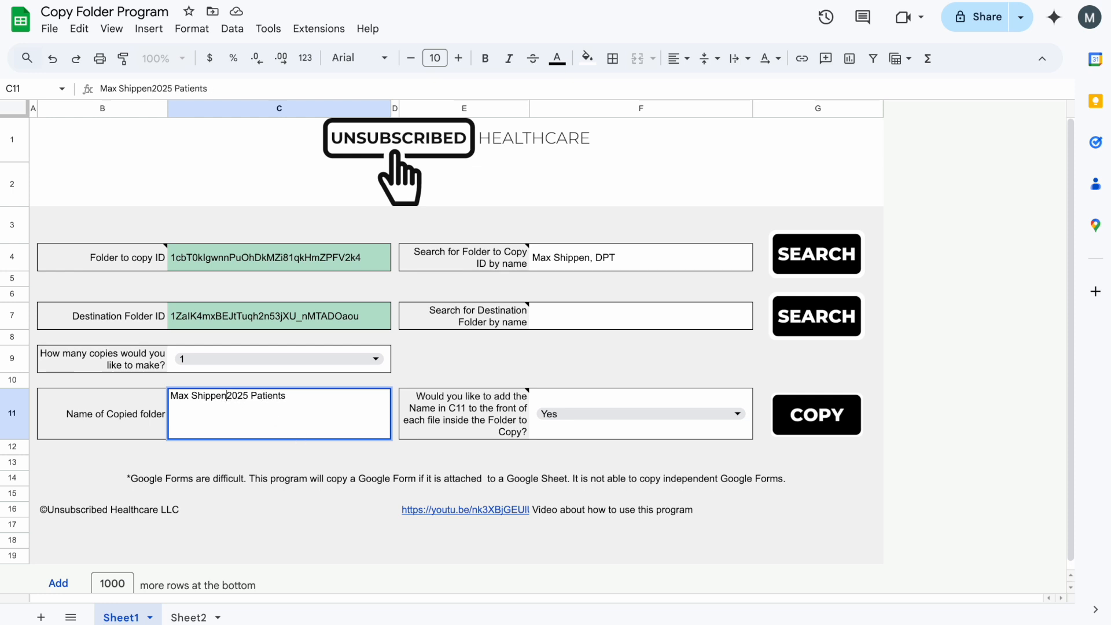
# - Set the add-name-to-files option in F11 to No and run the folder copy
pyautogui.click(743, 418)
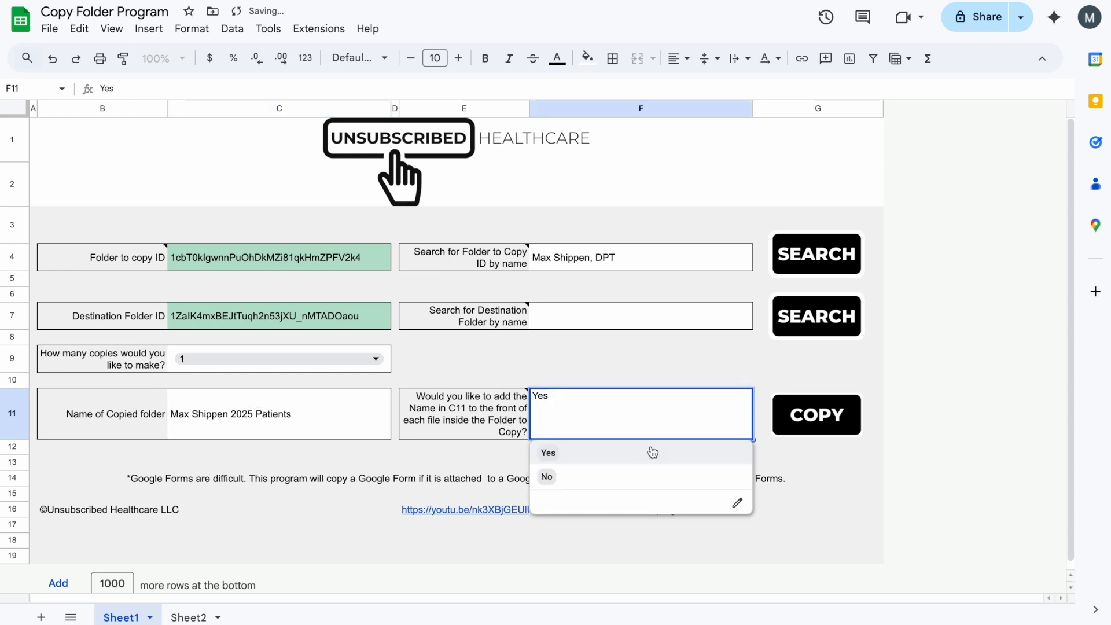
pyautogui.click(625, 477)
pyautogui.click(800, 423)
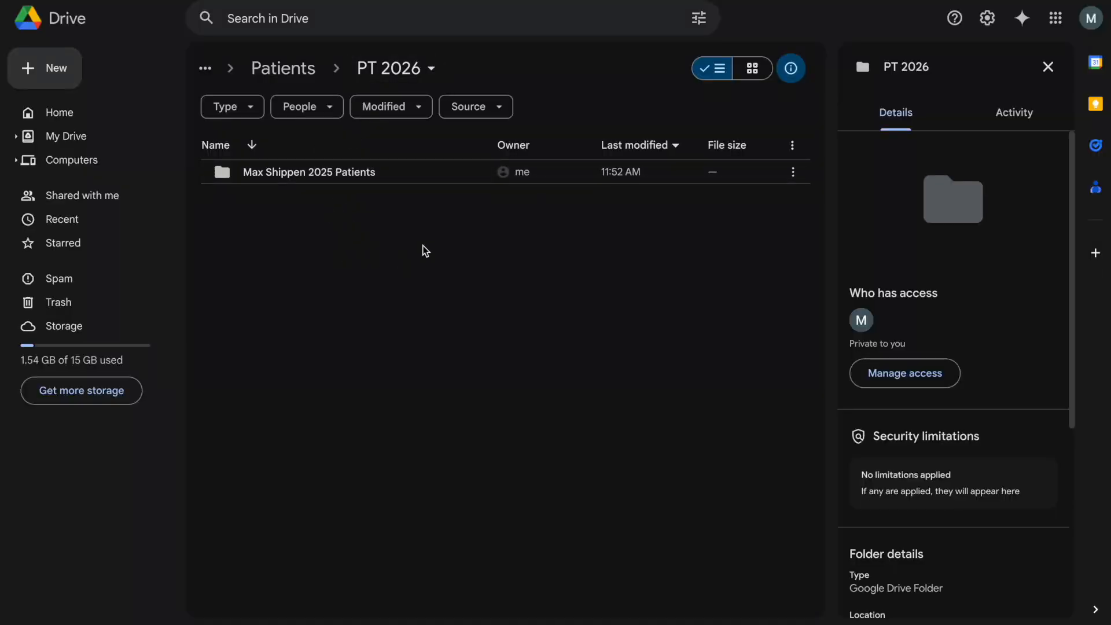
# - Watch the copied documents arrive in the patient folder inside the copied 2025 Patients, then return to PT 2026
pyautogui.doubleClick(313, 179)
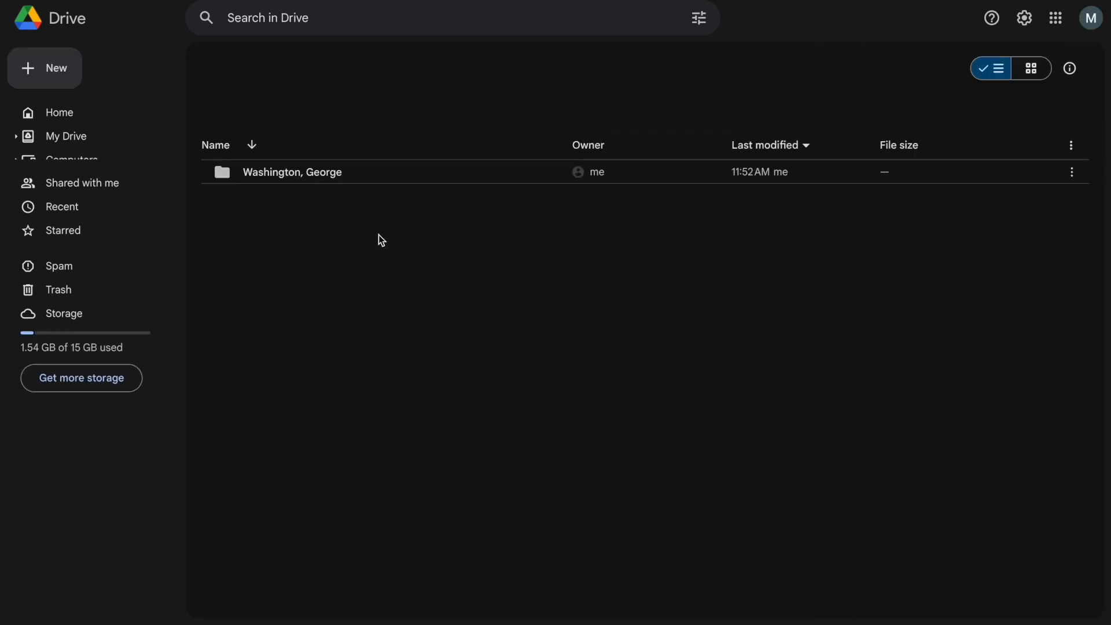
pyautogui.doubleClick(328, 179)
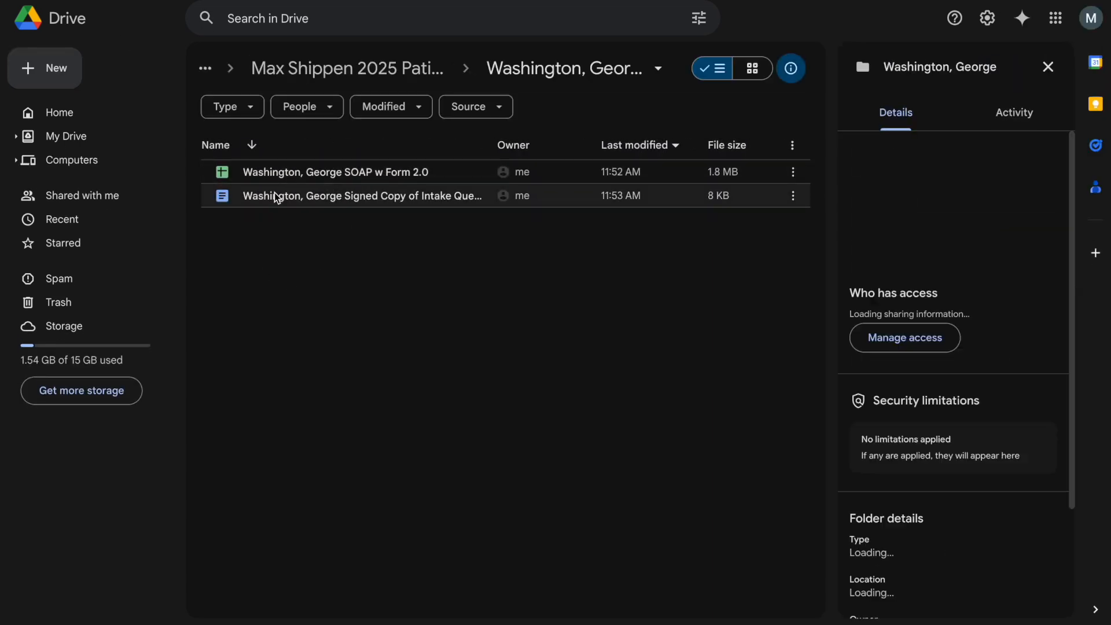
pyautogui.press('super+r')
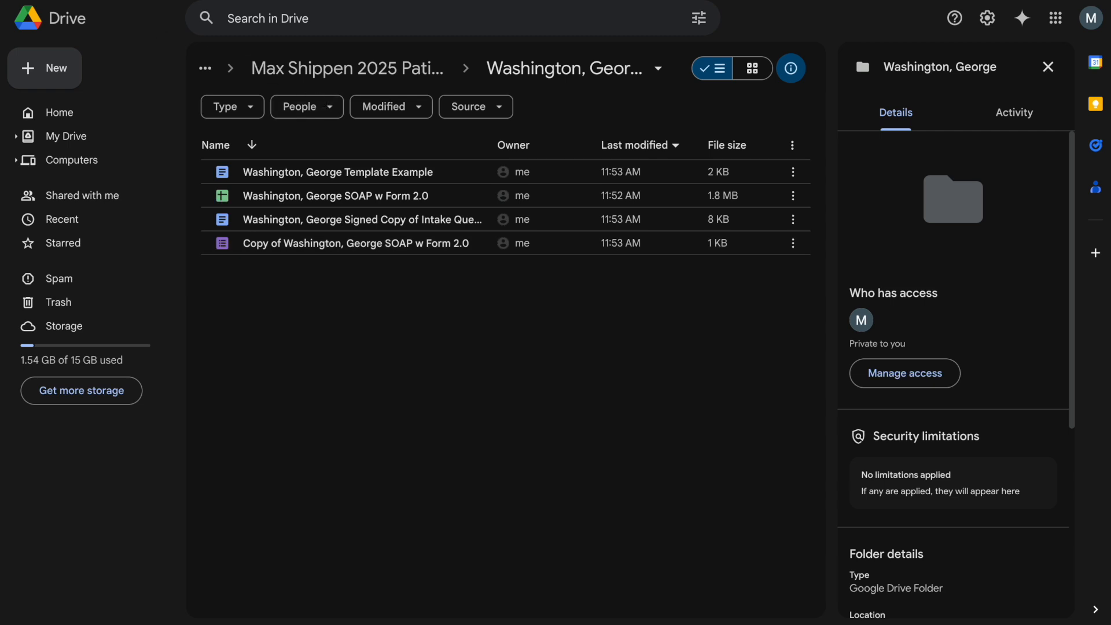
pyautogui.hotkey('ctrl', 'r')
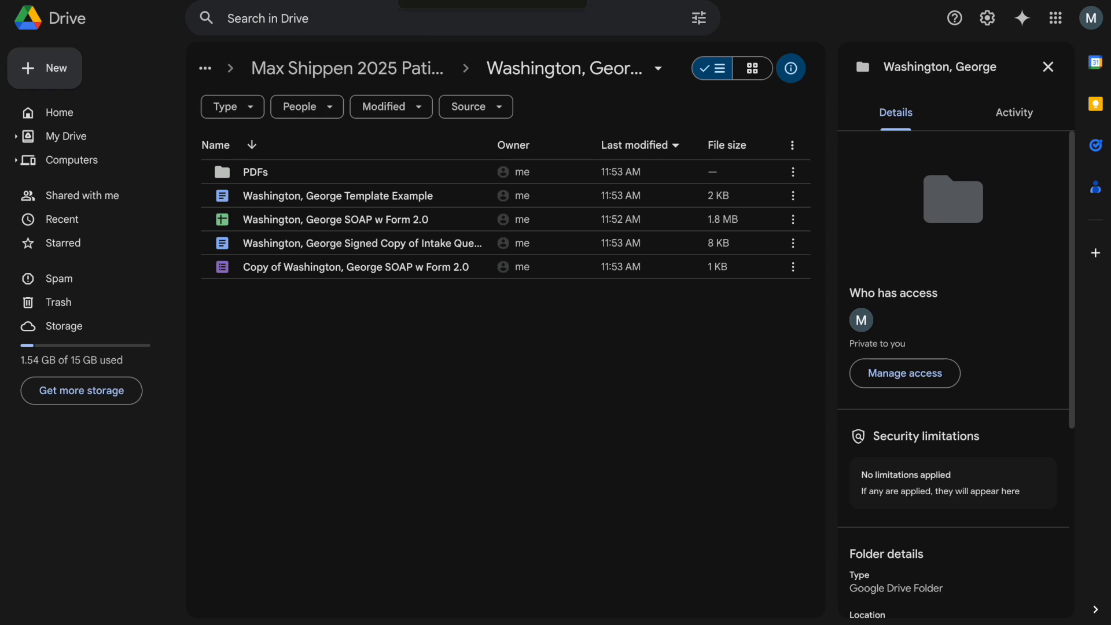
pyautogui.click(378, 78)
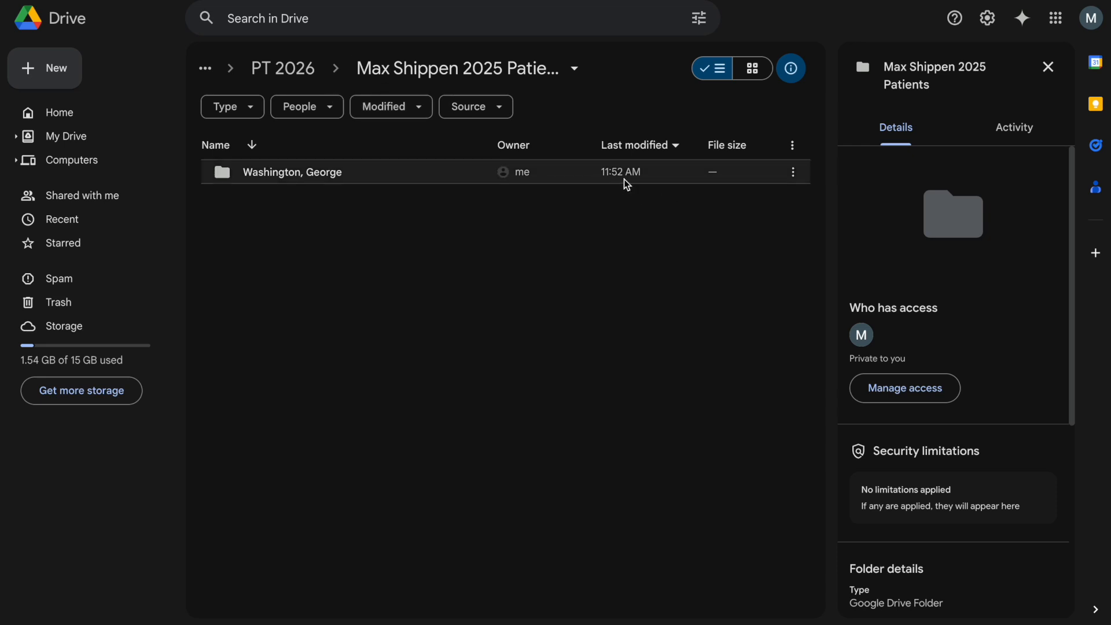
pyautogui.click(298, 70)
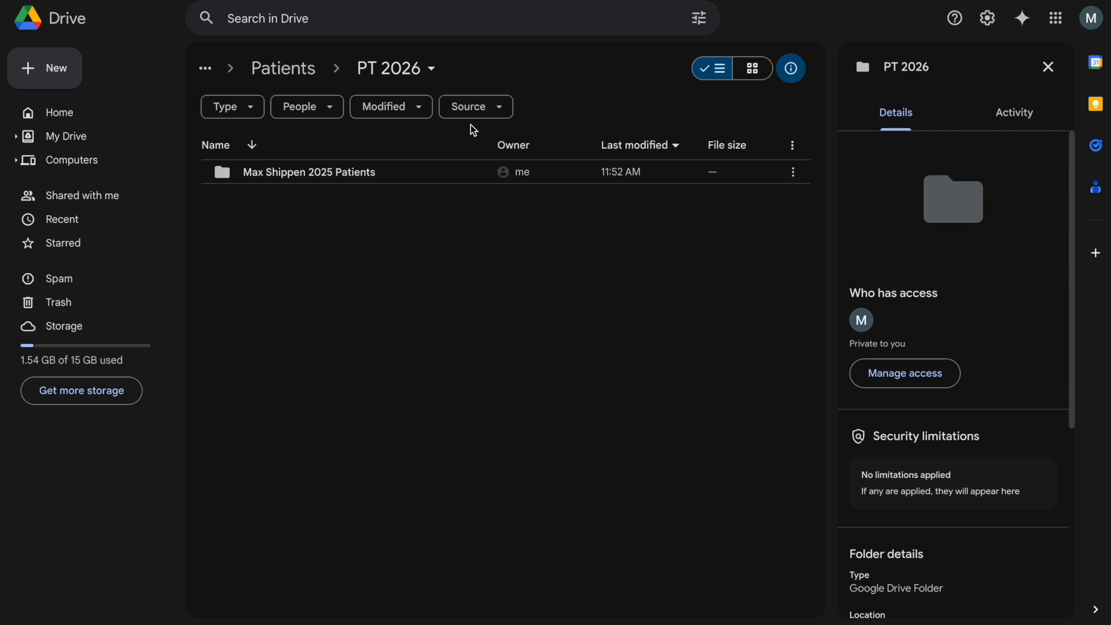
pyautogui.doubleClick(328, 172)
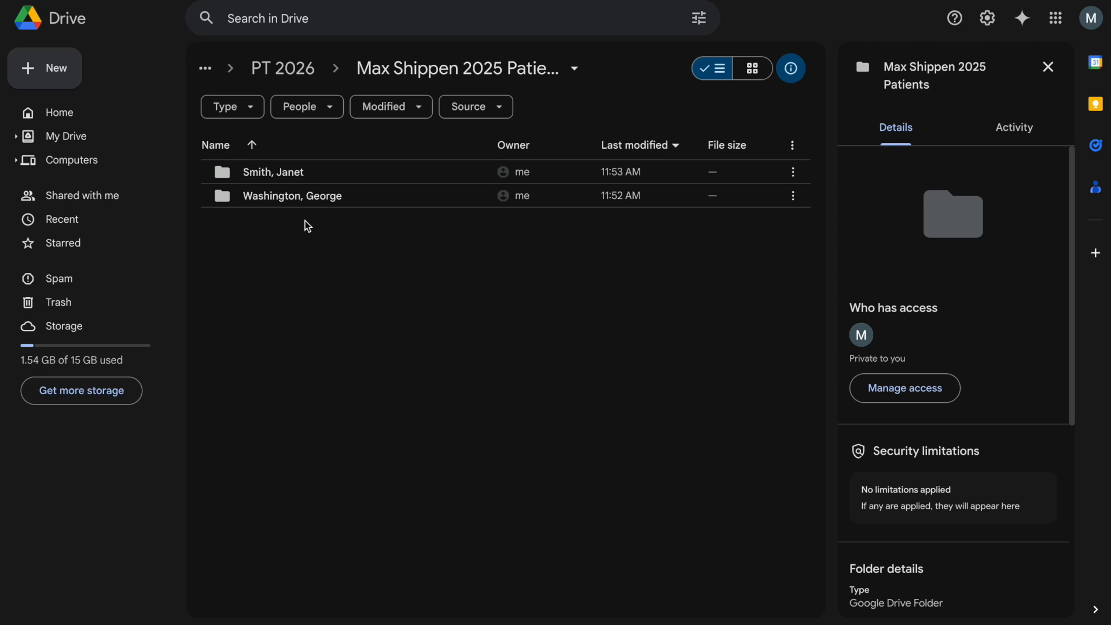
pyautogui.doubleClick(311, 196)
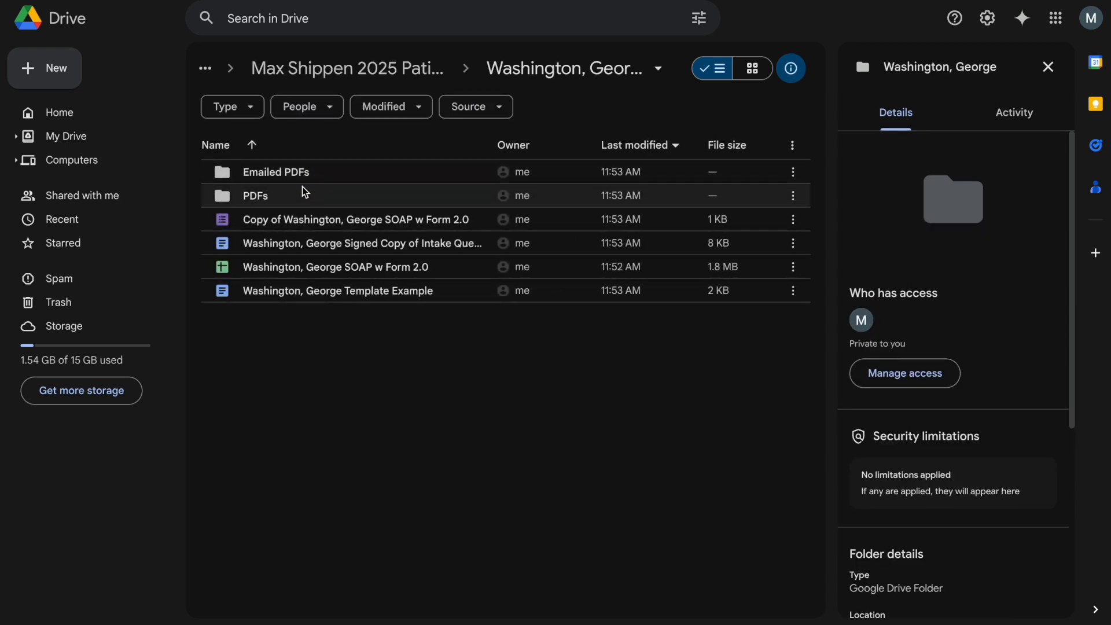
pyautogui.doubleClick(313, 191)
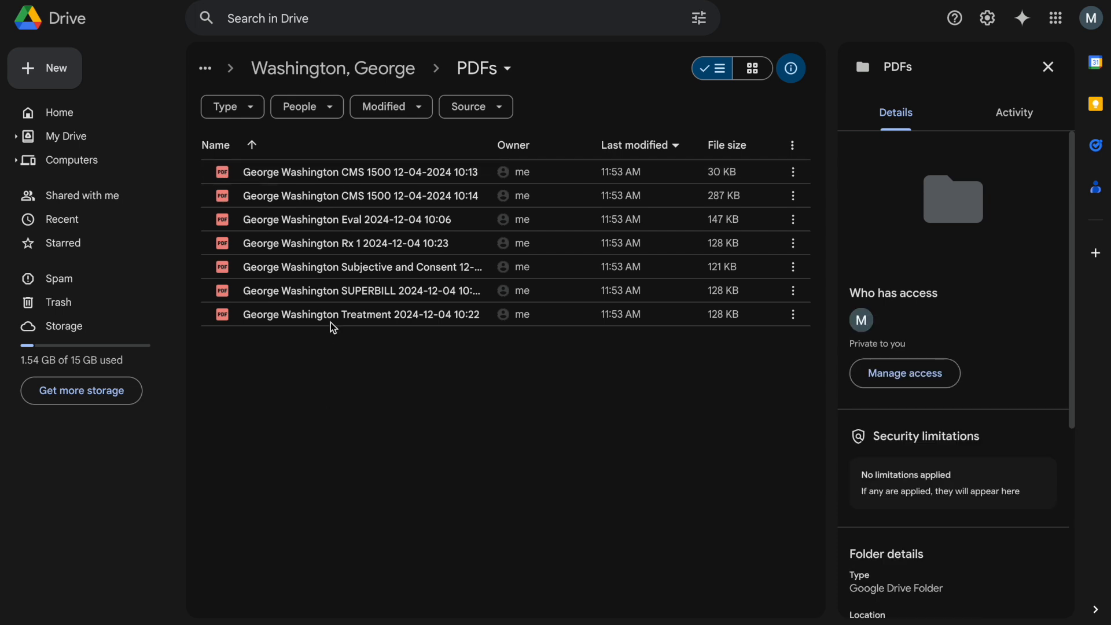
pyautogui.click(318, 69)
pyautogui.doubleClick(279, 180)
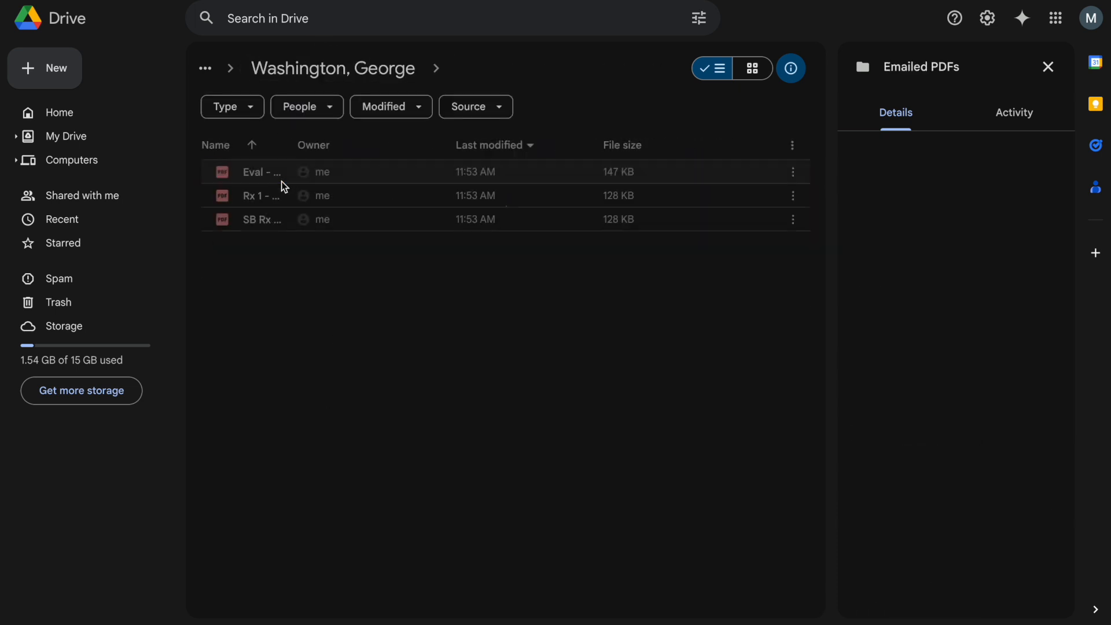
pyautogui.click(315, 71)
pyautogui.click(304, 69)
pyautogui.click(355, 196)
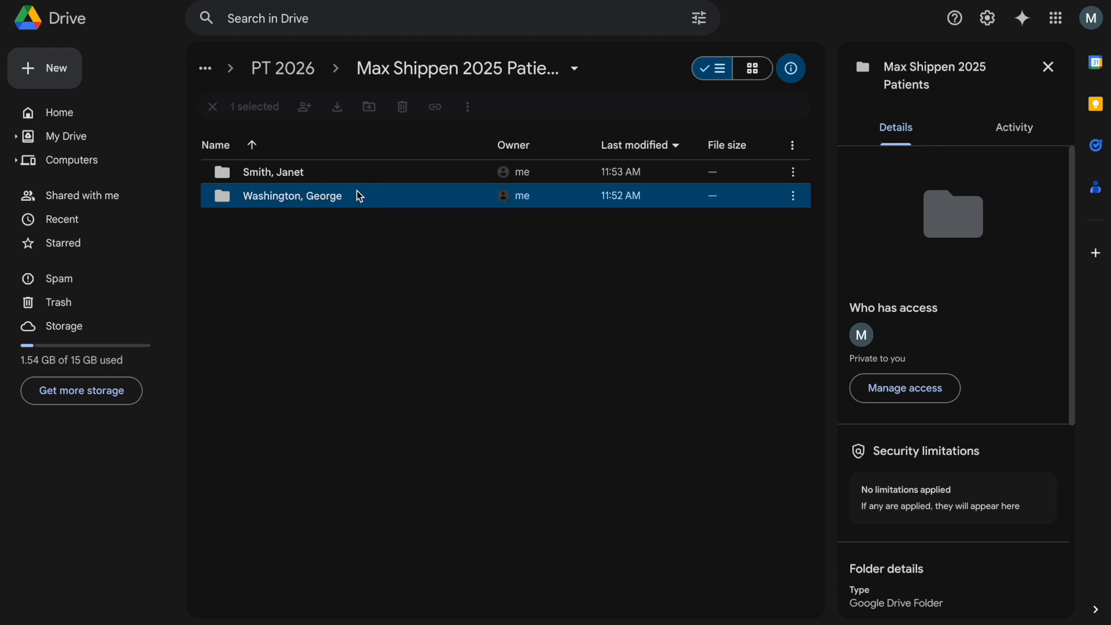
pyautogui.doubleClick(347, 181)
pyautogui.click(339, 79)
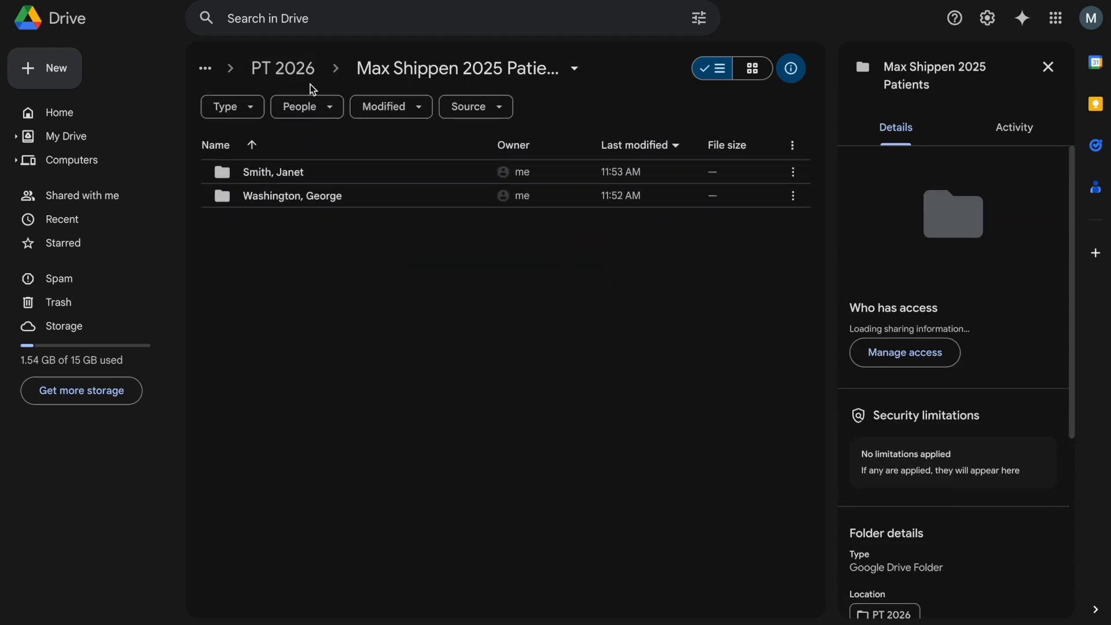
pyautogui.click(293, 69)
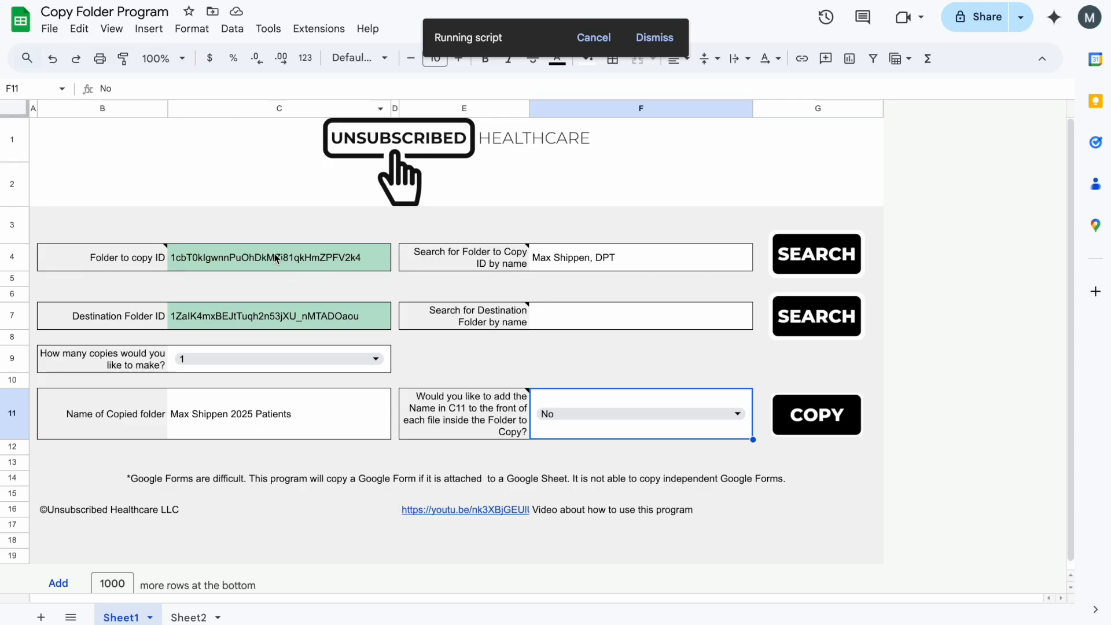
# - Check the source folder ID in C4 and the destination folder ID in C7
pyautogui.click(242, 249)
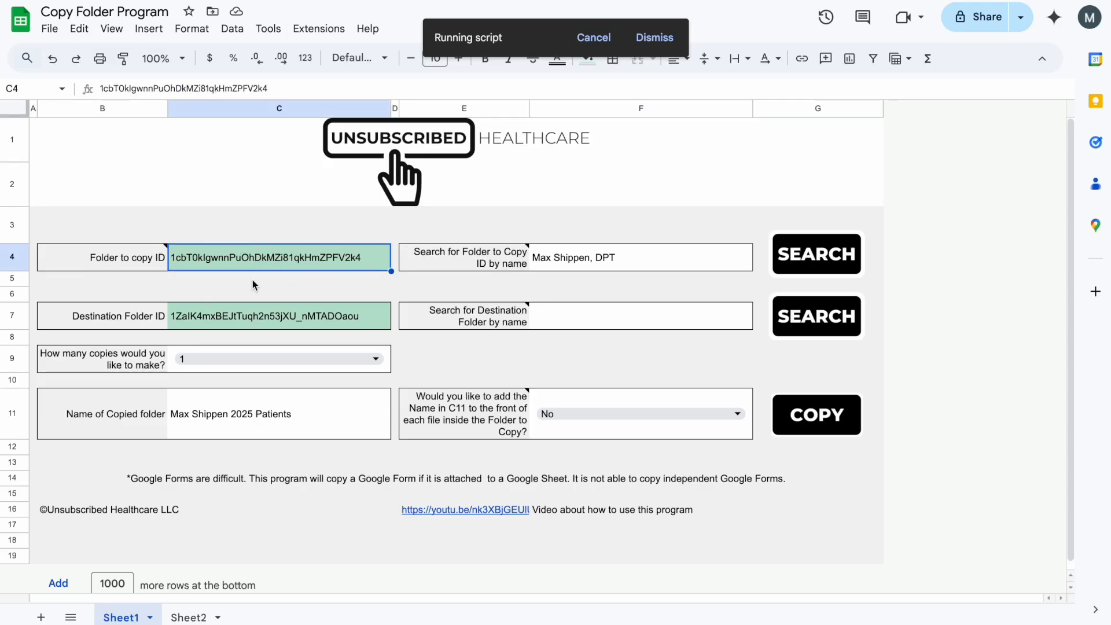
pyautogui.click(130, 320)
pyautogui.click(218, 317)
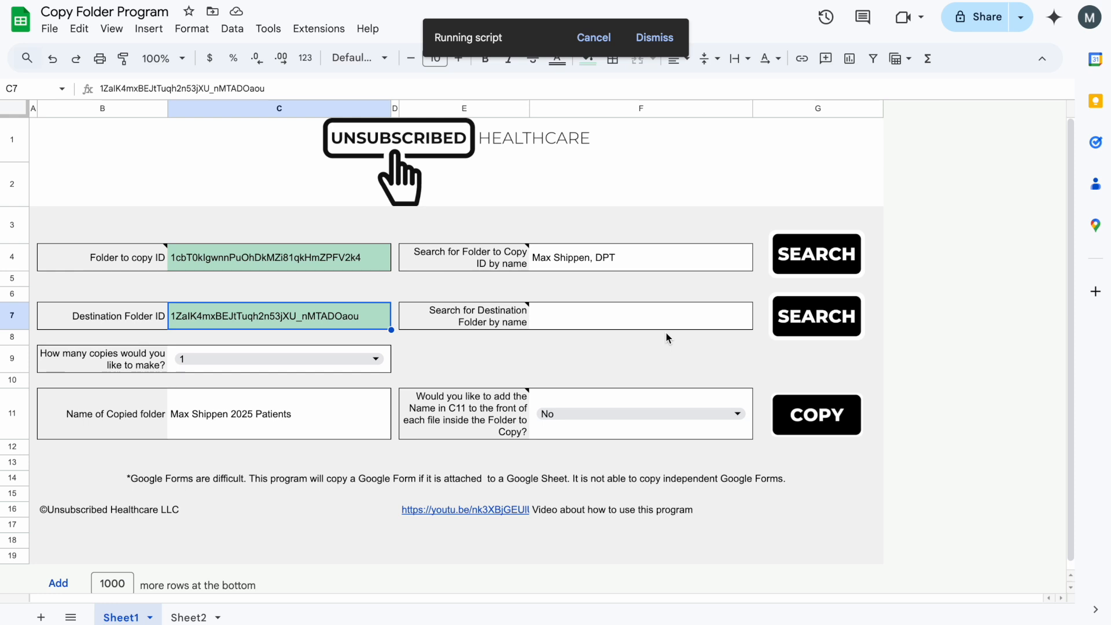